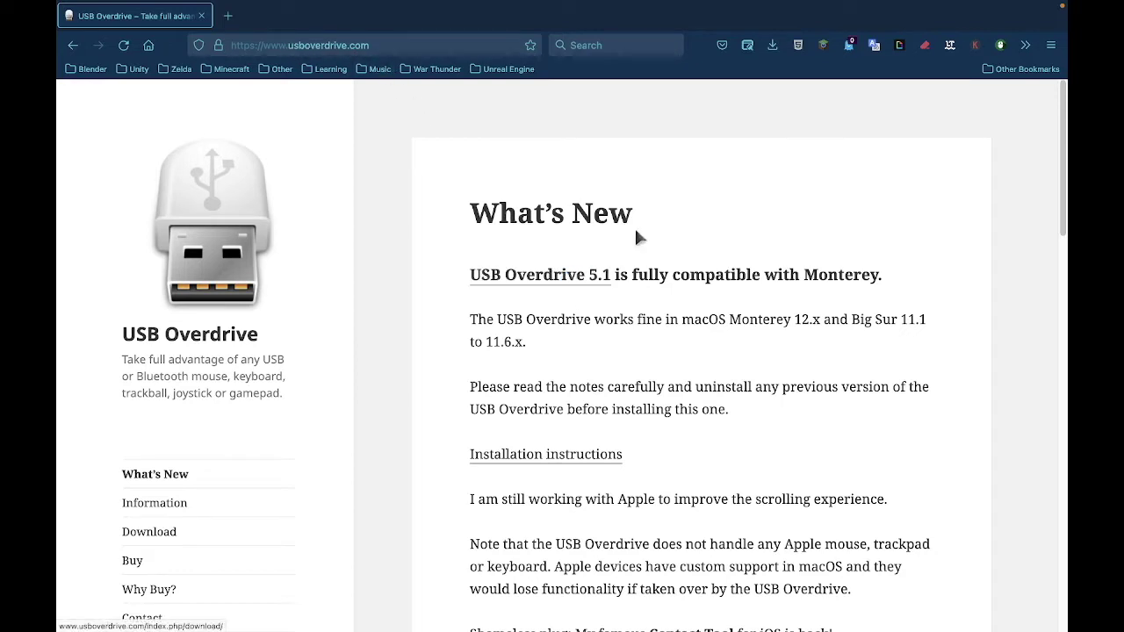
Check Firefox's downloads panel, then exit full-screen Firefox to the desktop
click(772, 45)
click(772, 44)
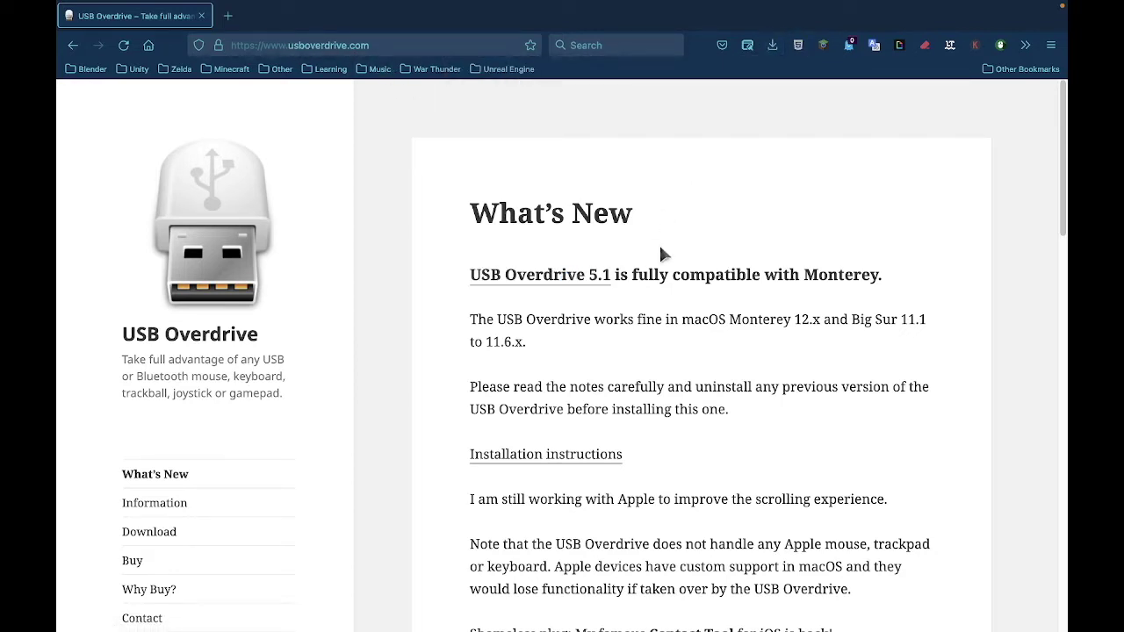
key(ctrl+Left)
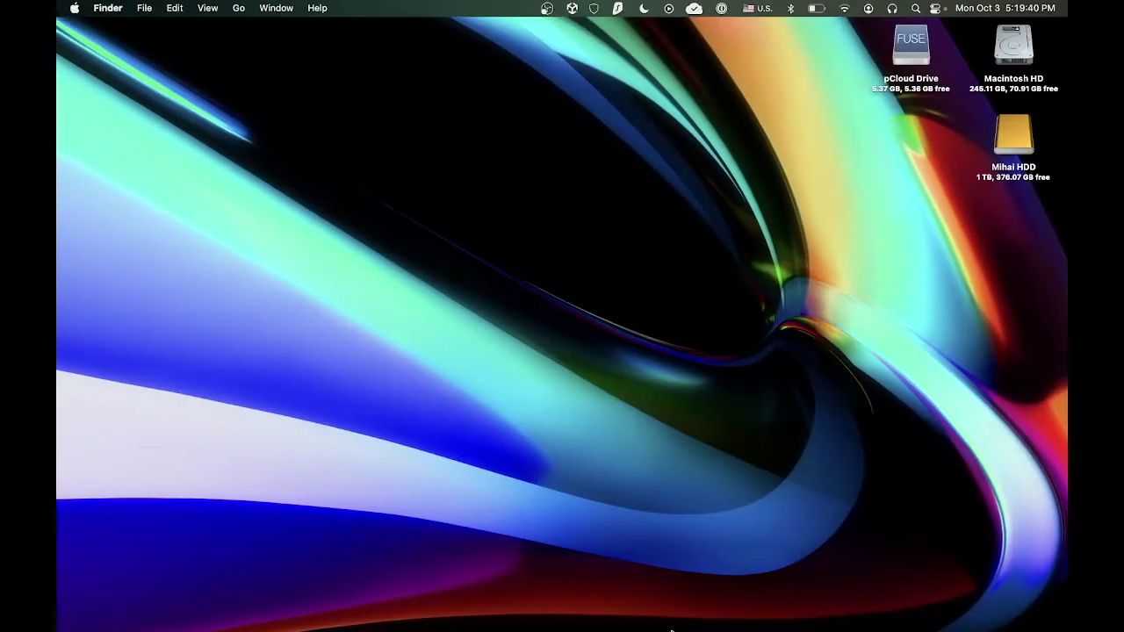
Open the Downloads folder in Finder from the Dock and launch USB Overdrive.app
click(816, 584)
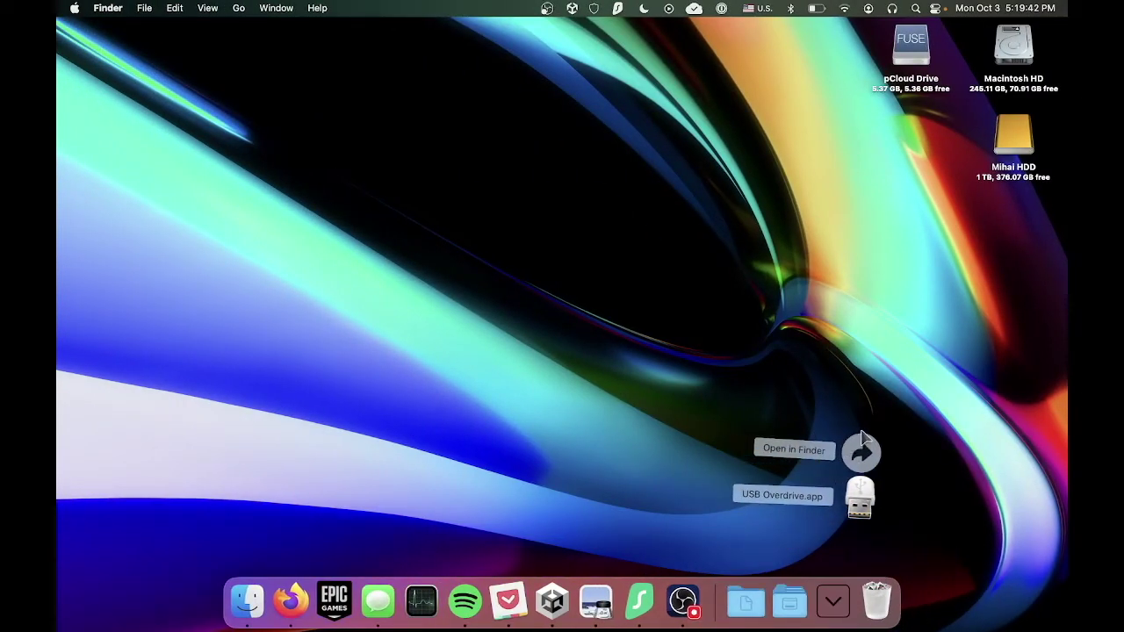
click(861, 448)
click(295, 91)
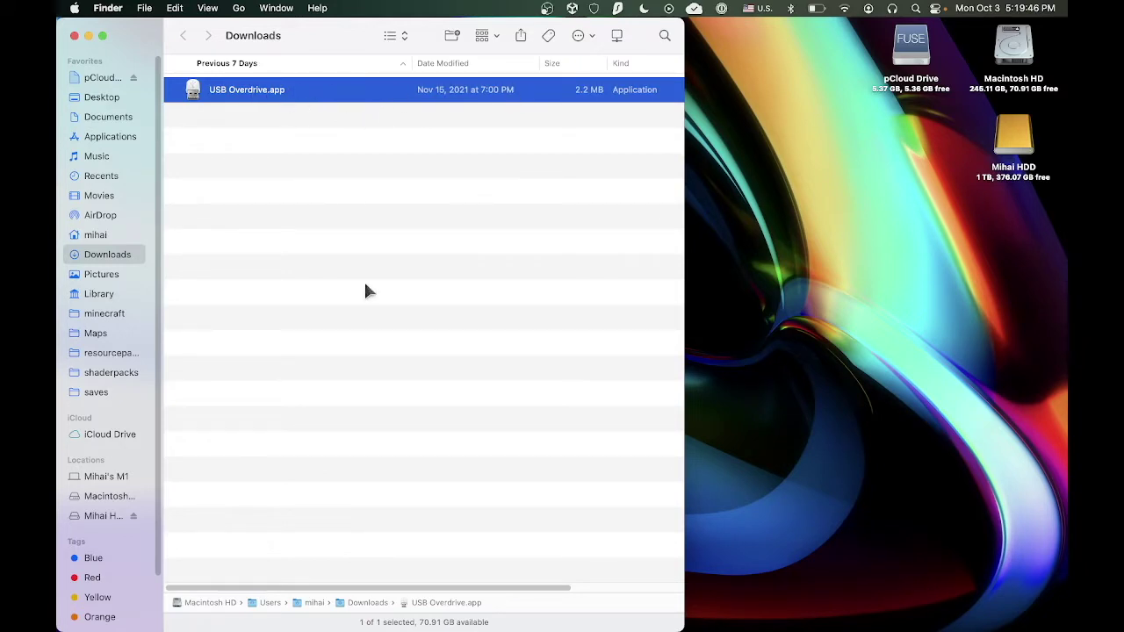
double_click(200, 93)
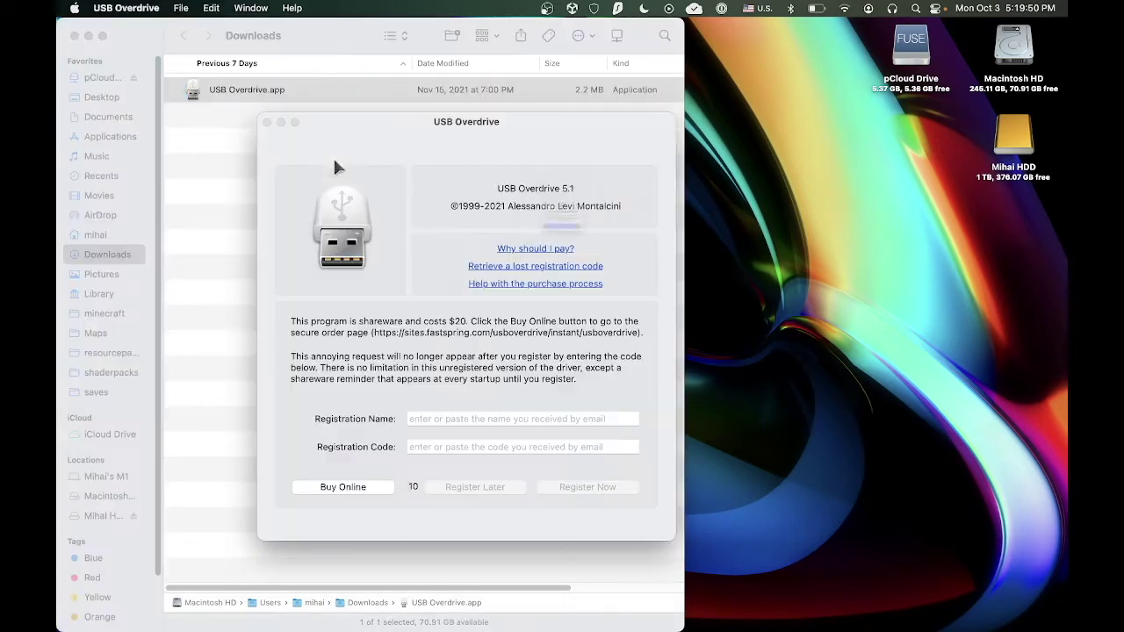
Dismiss the Applications-folder notice and choose Register Later after the shareware countdown
drag(505, 237, 606, 238)
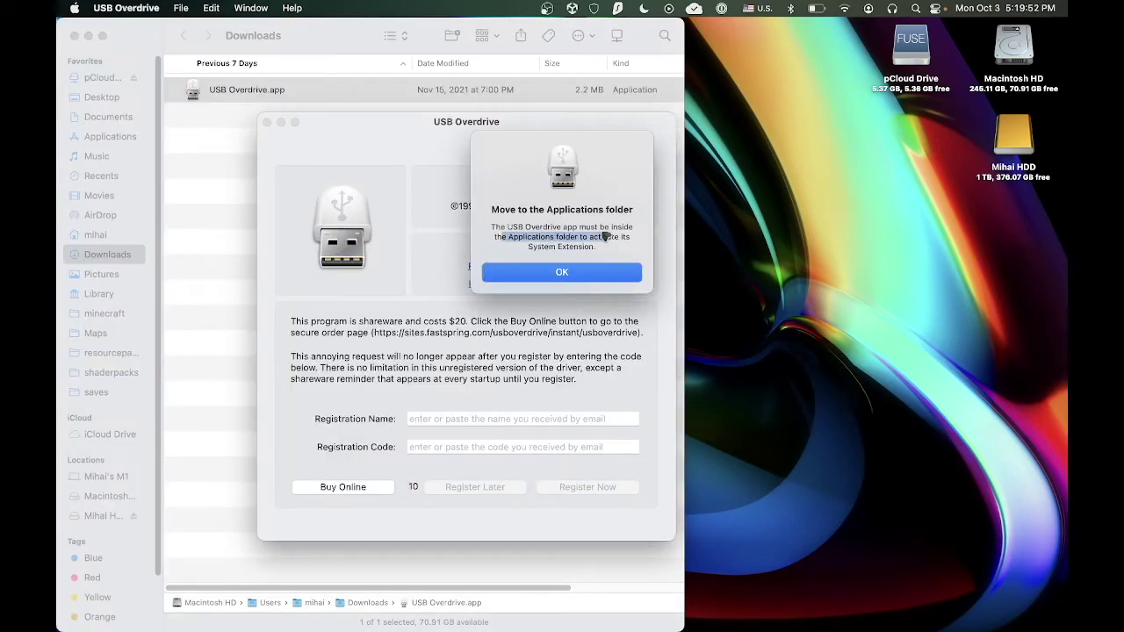
triple_click(556, 233)
triple_click(597, 248)
triple_click(617, 242)
triple_click(627, 241)
click(572, 274)
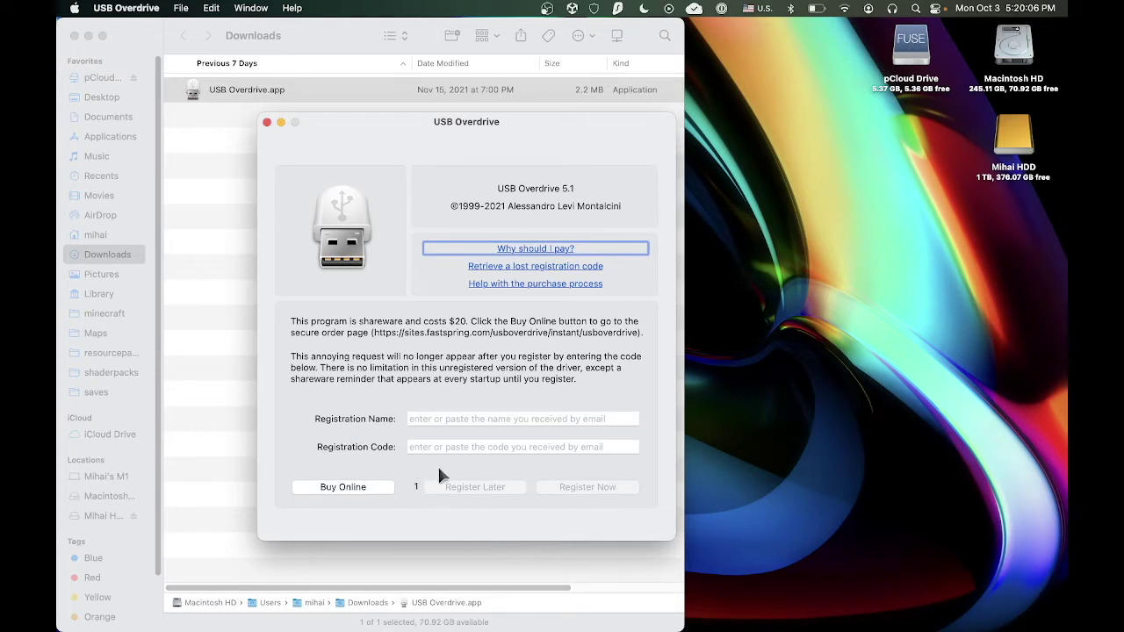
click(459, 490)
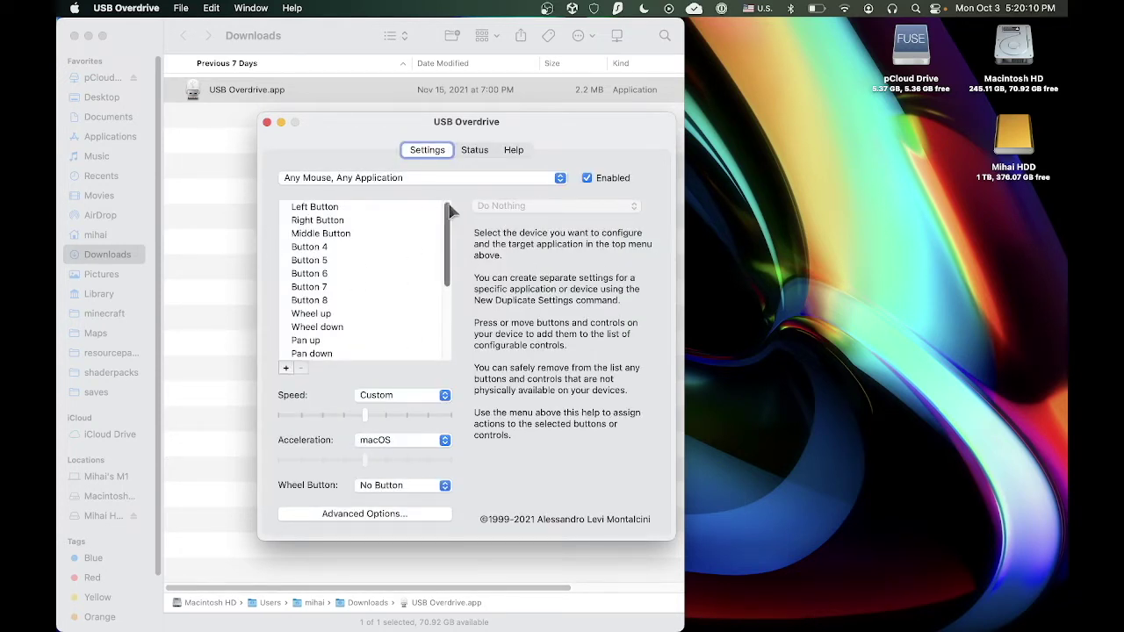
Review the mappings for Wheel up, Buttons 9–16 and Left Button (Click Mouse Button), then return to Finder
scroll(407, 243, down, 1)
scroll(407, 244, up, 1)
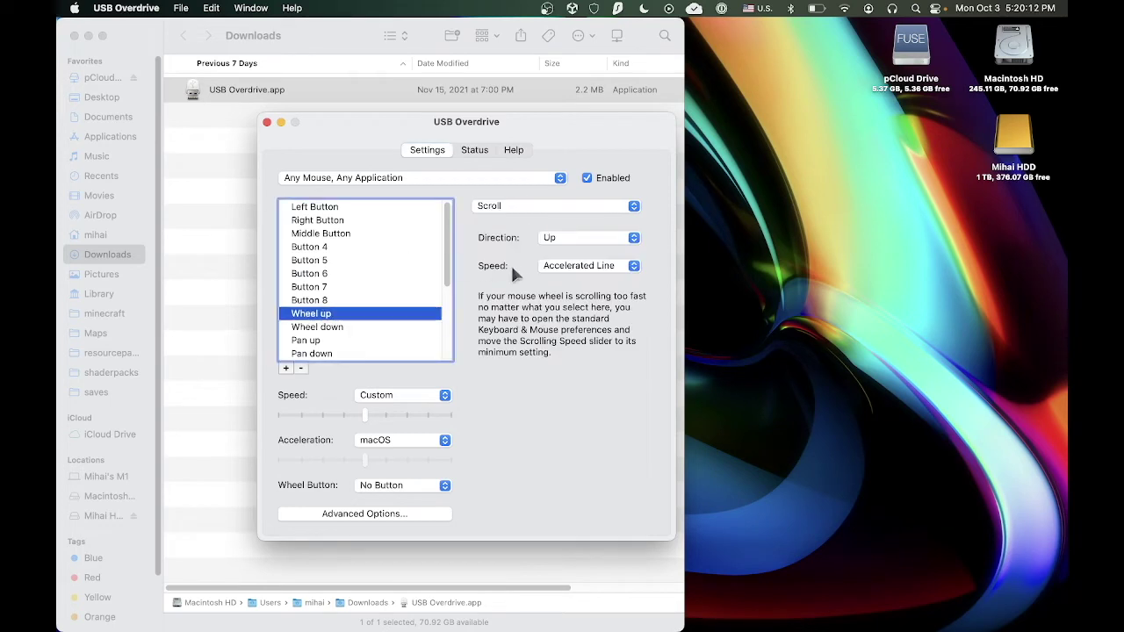
drag(446, 252, 451, 414)
click(348, 262)
key(Down)
key(Down)
key(Down)
key(Down)
key(Down)
key(Down)
key(Down)
scroll(348, 260, up, 5)
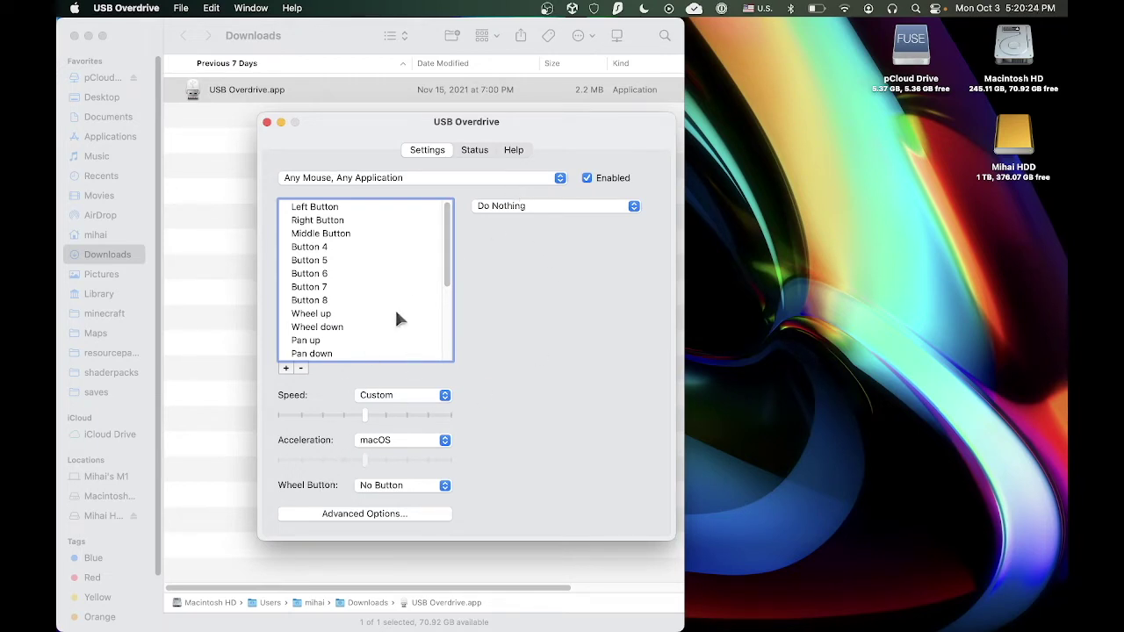
click(357, 208)
click(546, 207)
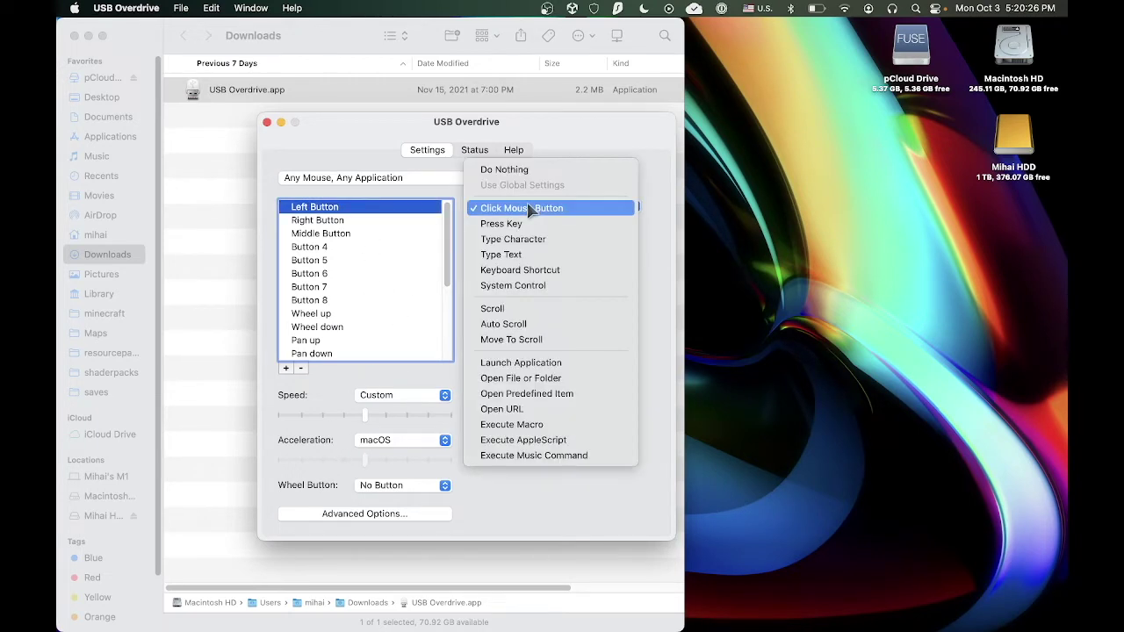
click(684, 455)
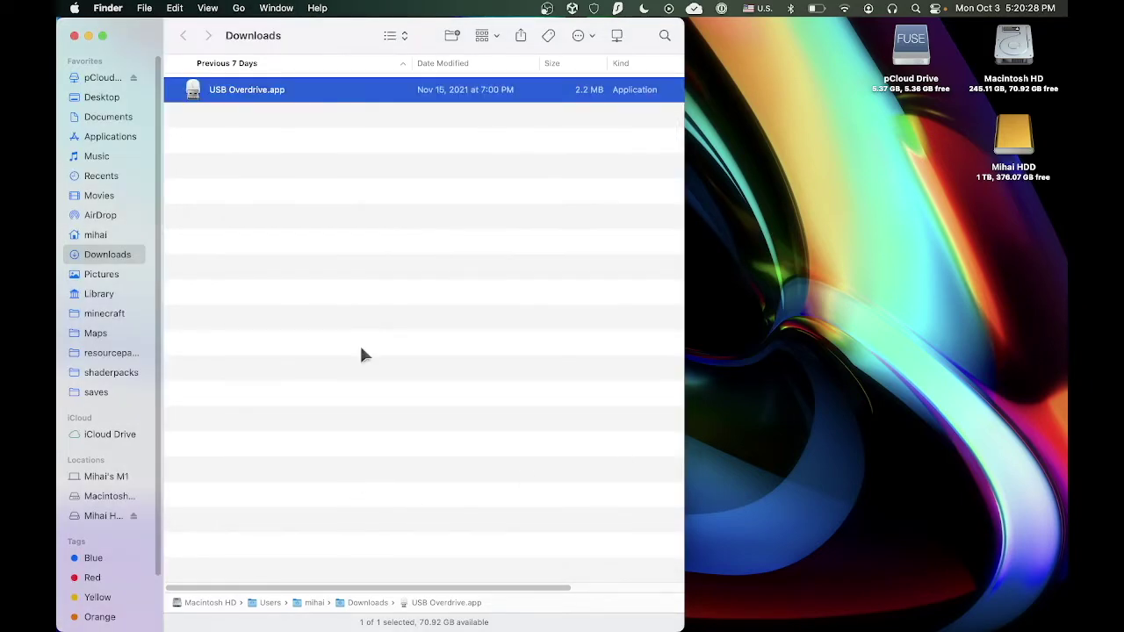
Relaunch USB Overdrive, view Advanced Options without changes, and close the Finder Downloads window
double_click(368, 92)
click(395, 514)
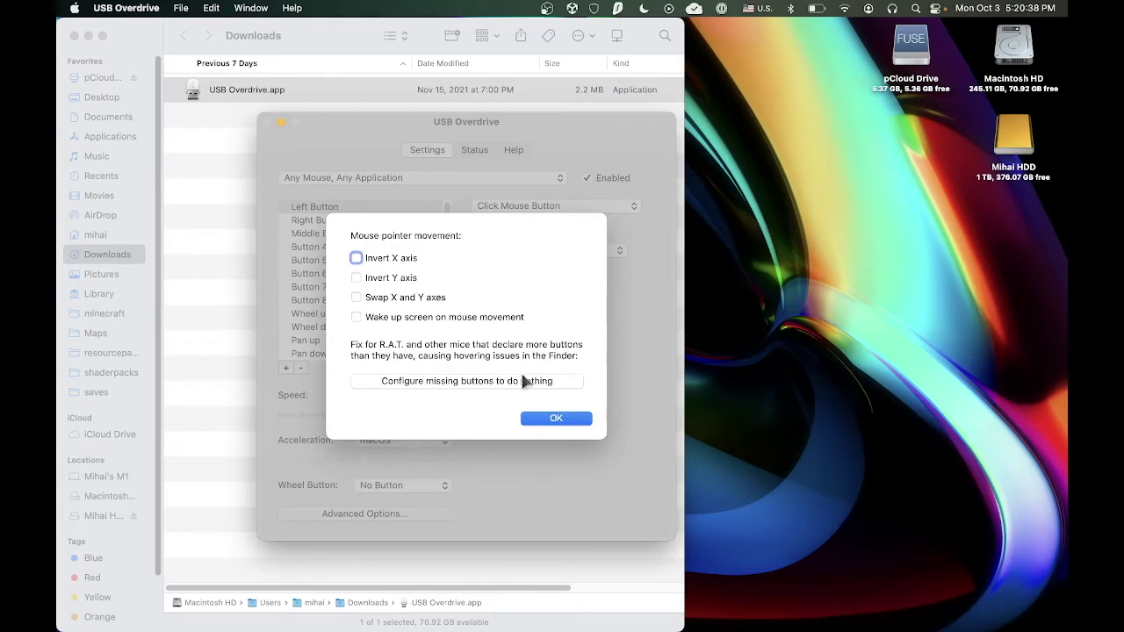
click(575, 419)
scroll(345, 246, down, 5)
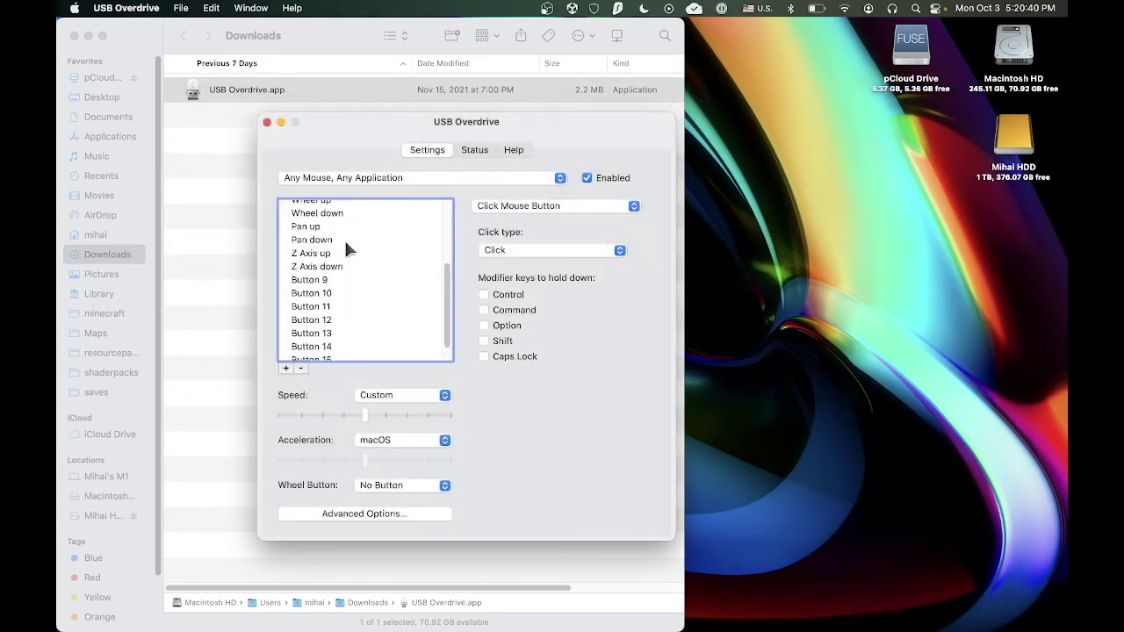
scroll(352, 281, up, 5)
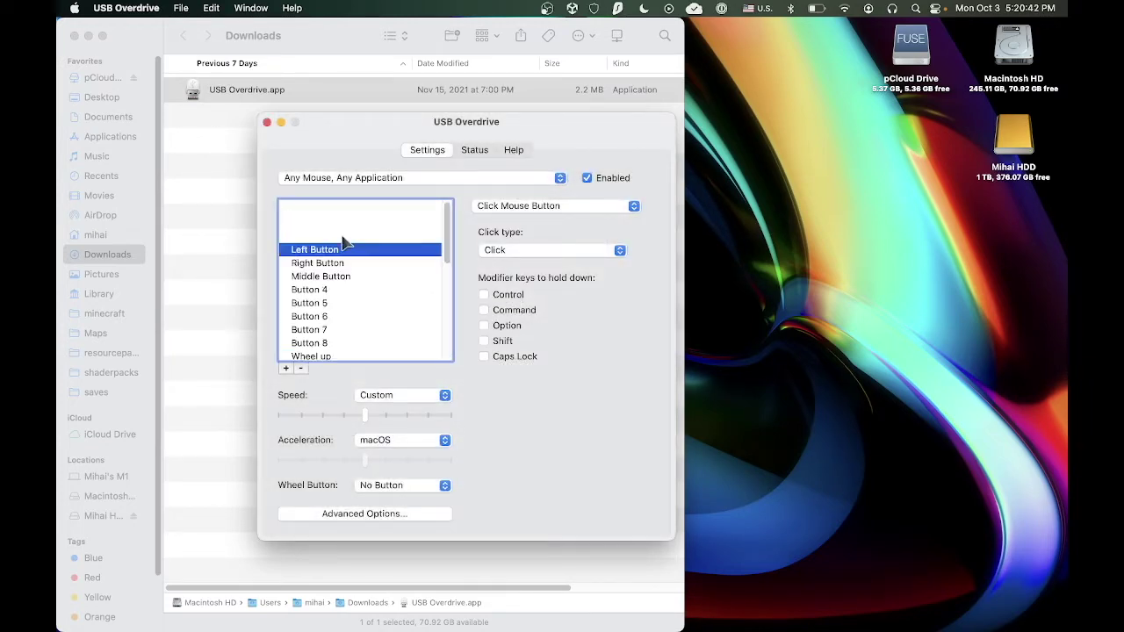
click(75, 36)
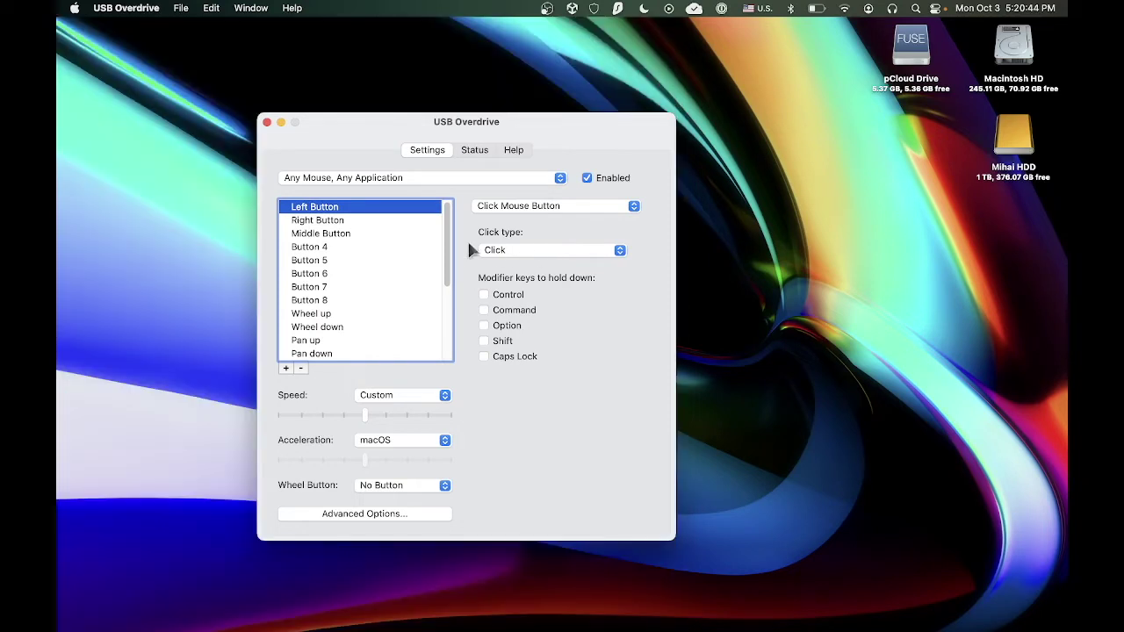
Confirm the HyperX Pulsefire Haste on the Status tab, then select Wheel up and open the settings-set popup
click(470, 152)
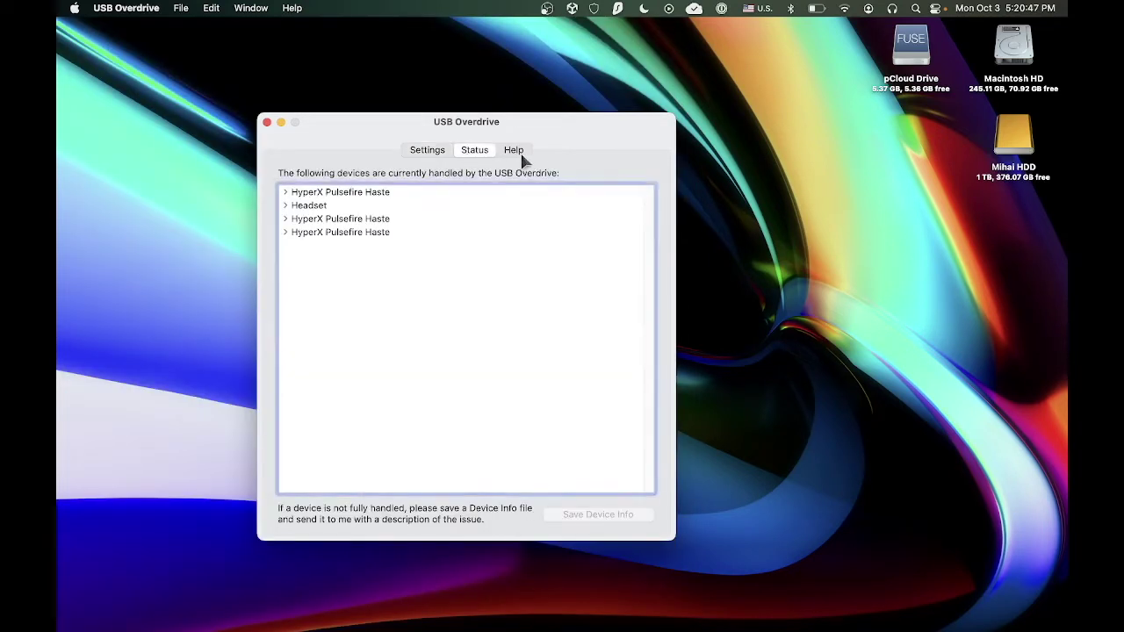
click(428, 151)
click(449, 177)
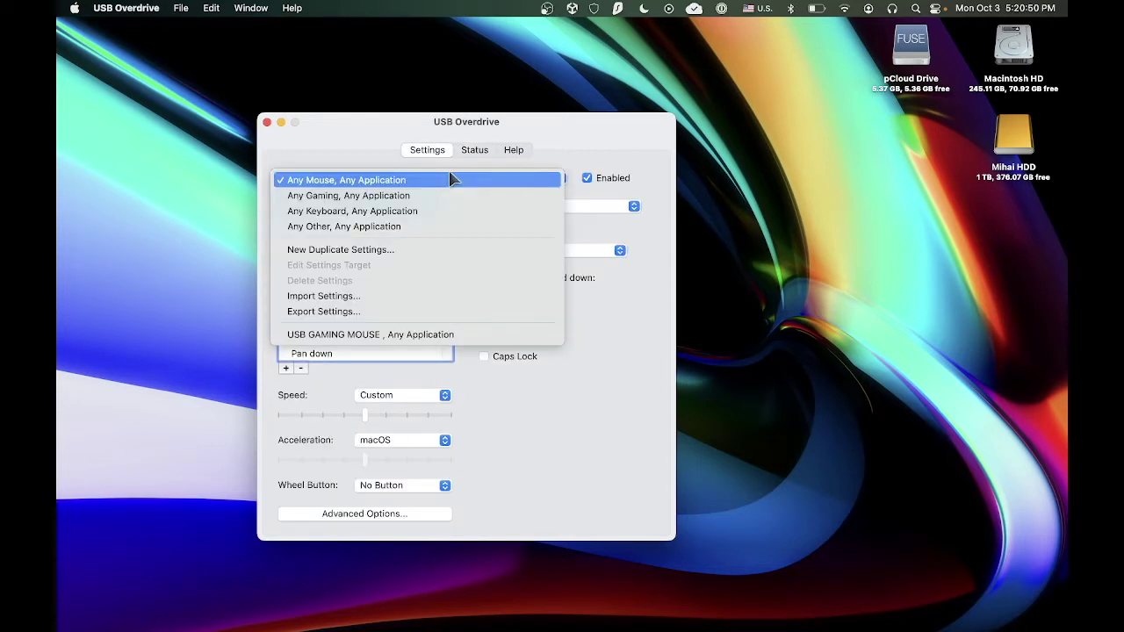
click(450, 153)
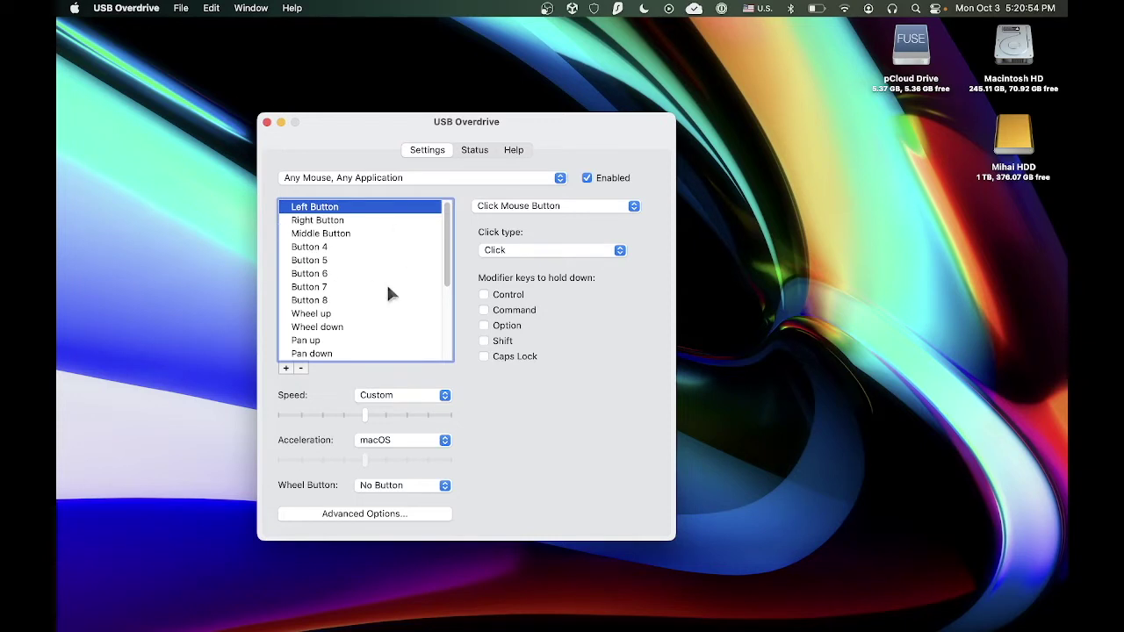
key(w)
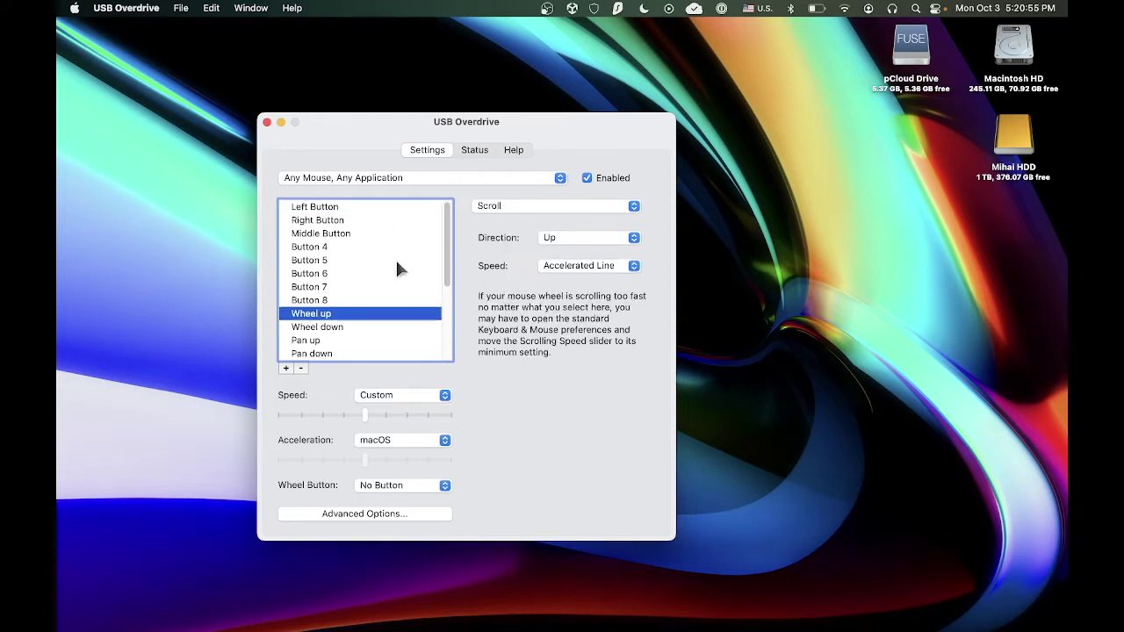
click(524, 181)
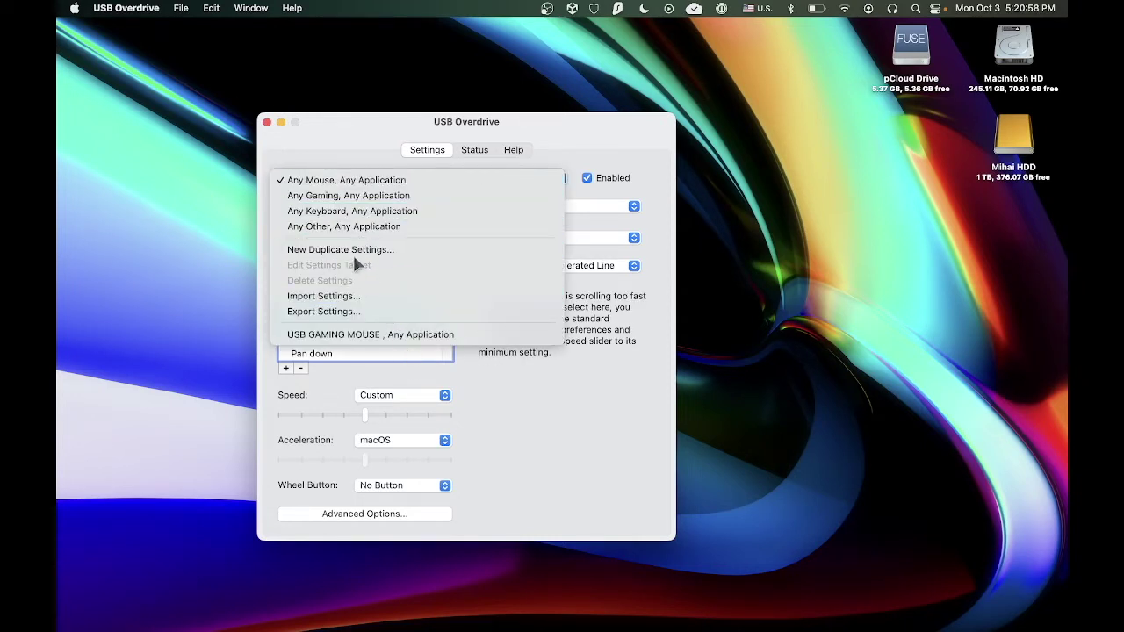
Start a new settings set with device type Mouse, Any Application, and device HyperX Pulsefire Haste
click(466, 253)
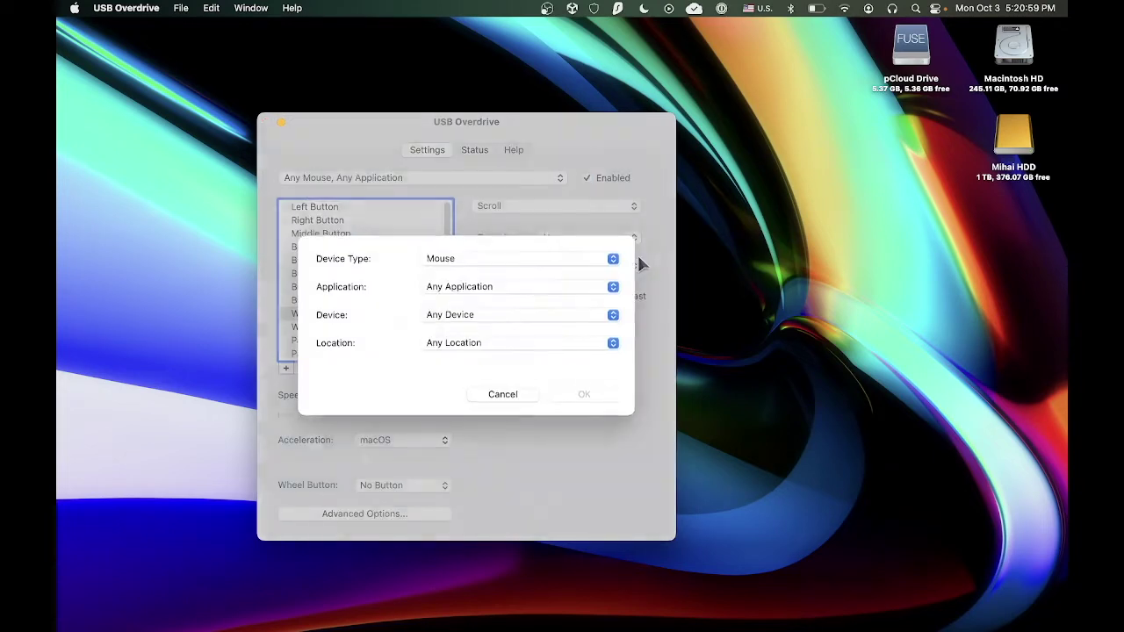
click(473, 267)
click(475, 264)
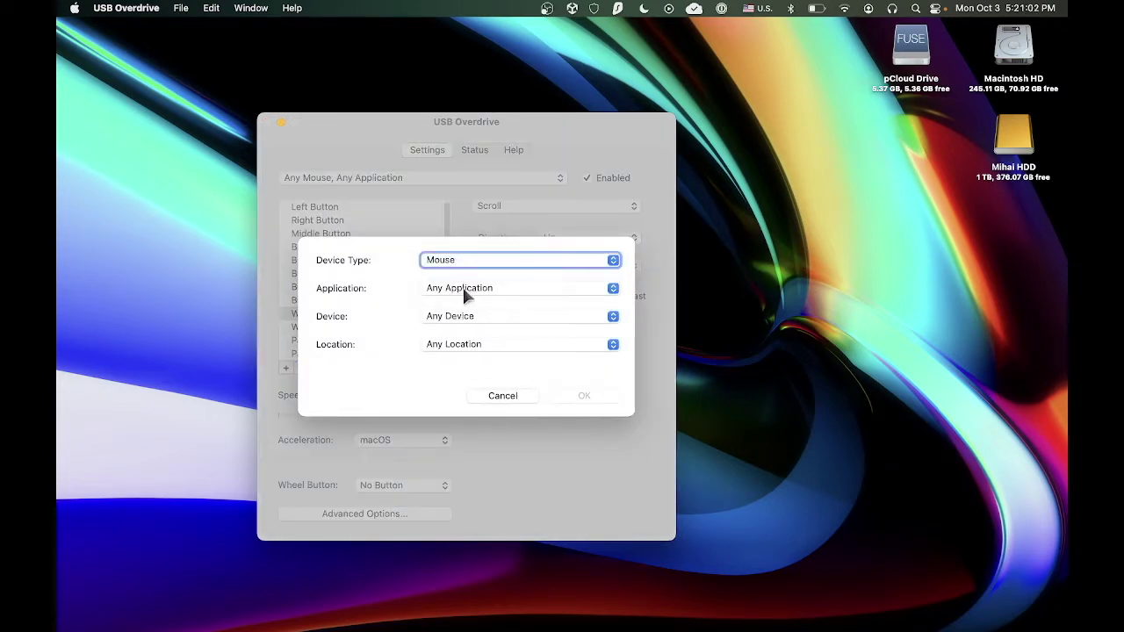
click(465, 291)
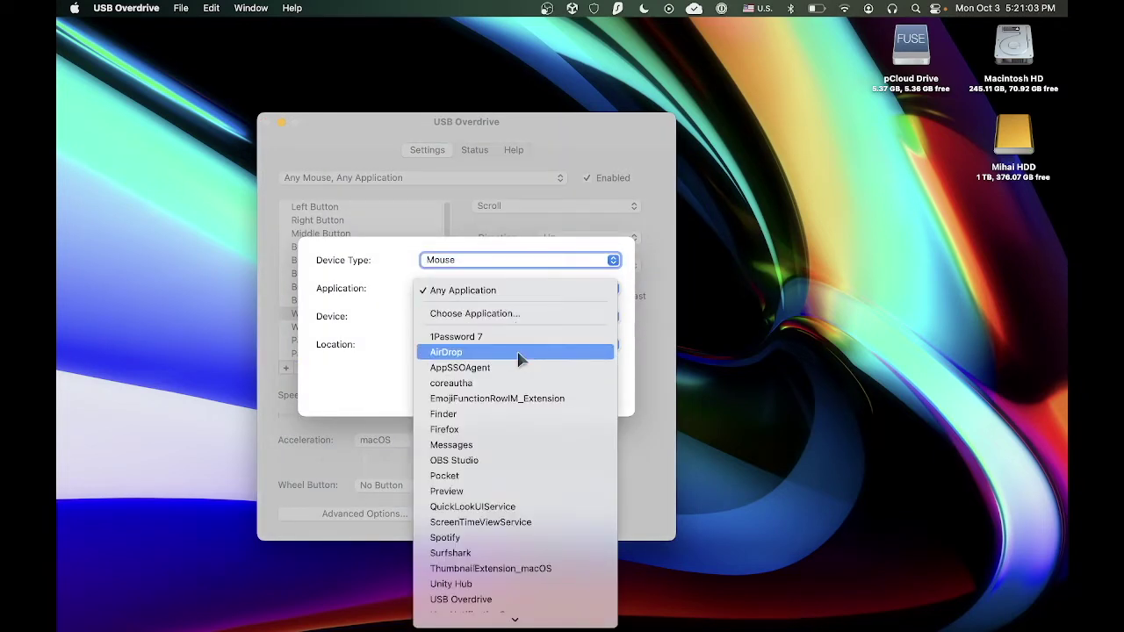
click(469, 290)
click(471, 320)
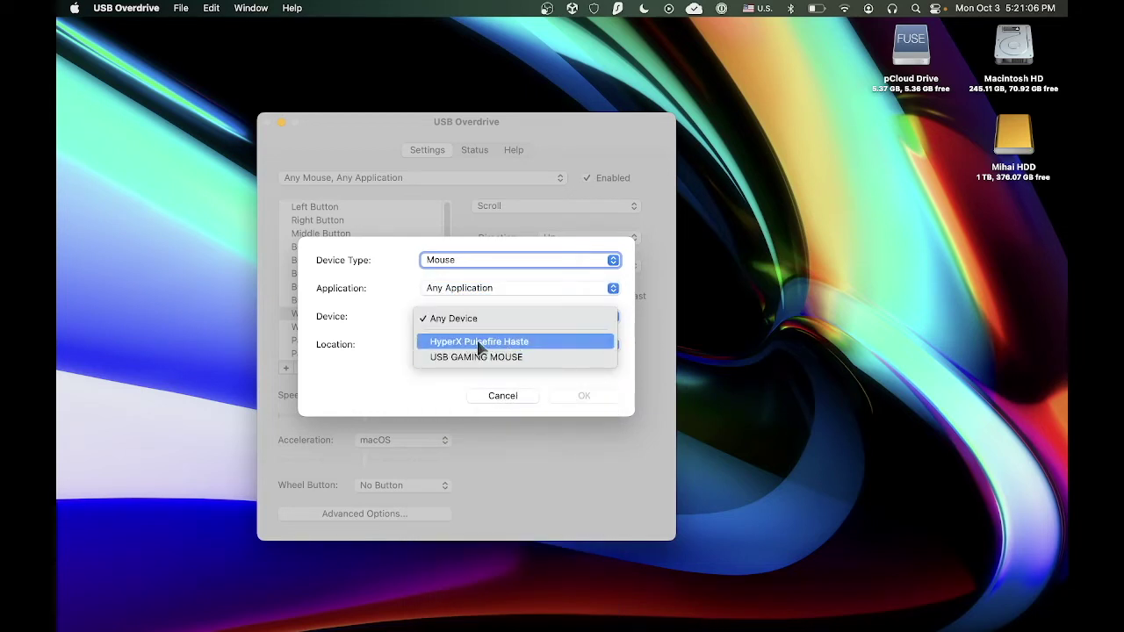
click(502, 342)
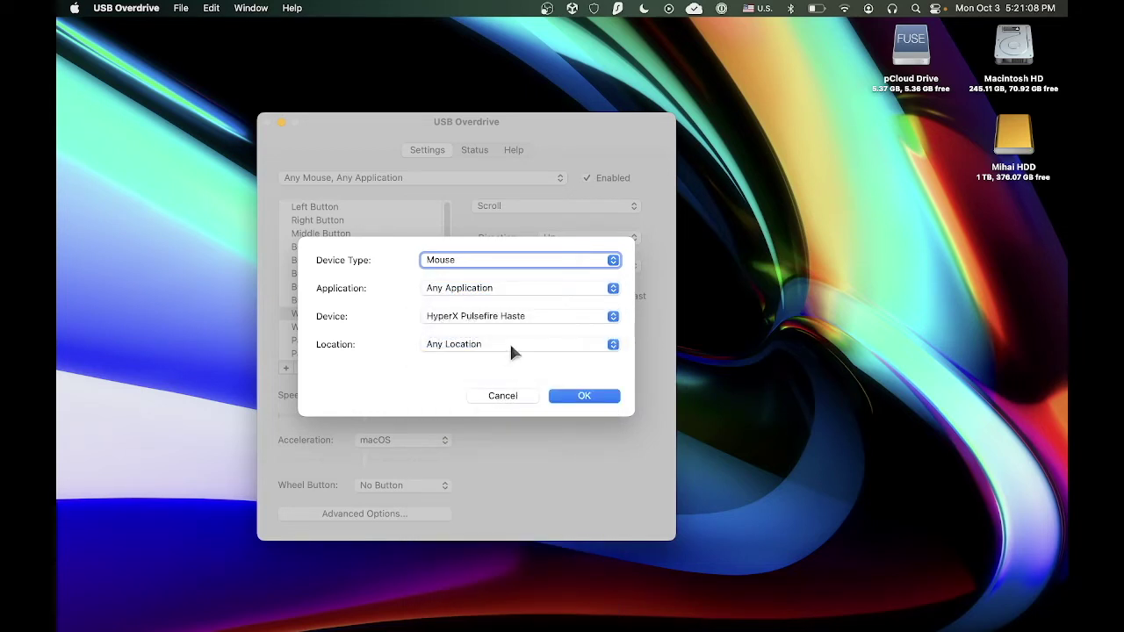
Keep Any Location as the location and confirm the new HyperX settings target
click(507, 345)
click(381, 326)
click(477, 344)
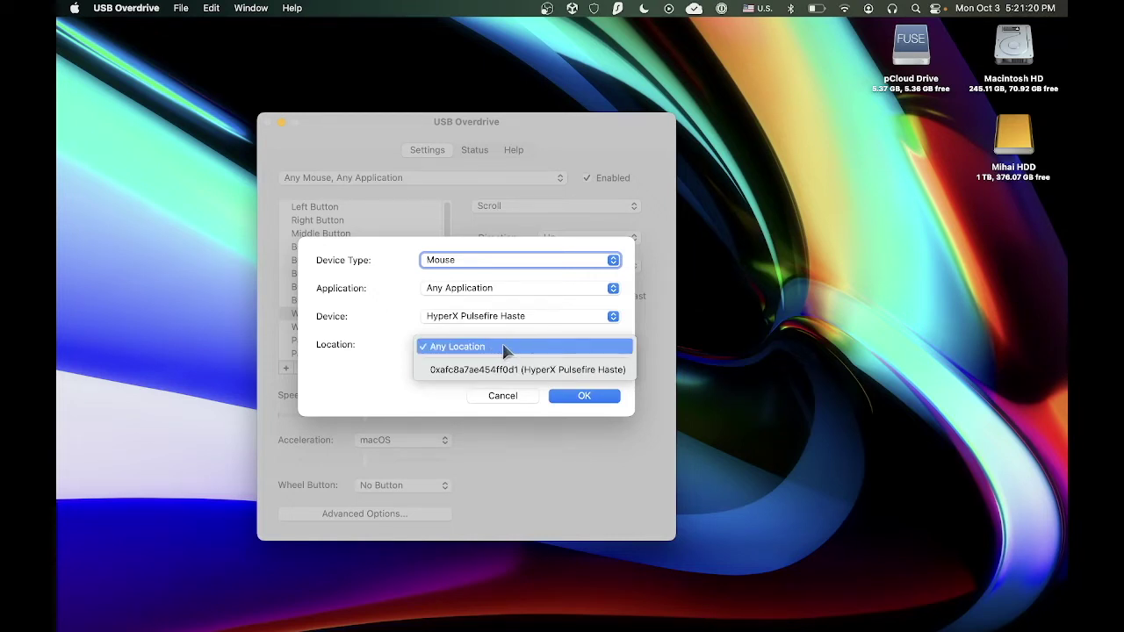
click(590, 394)
click(588, 396)
click(407, 183)
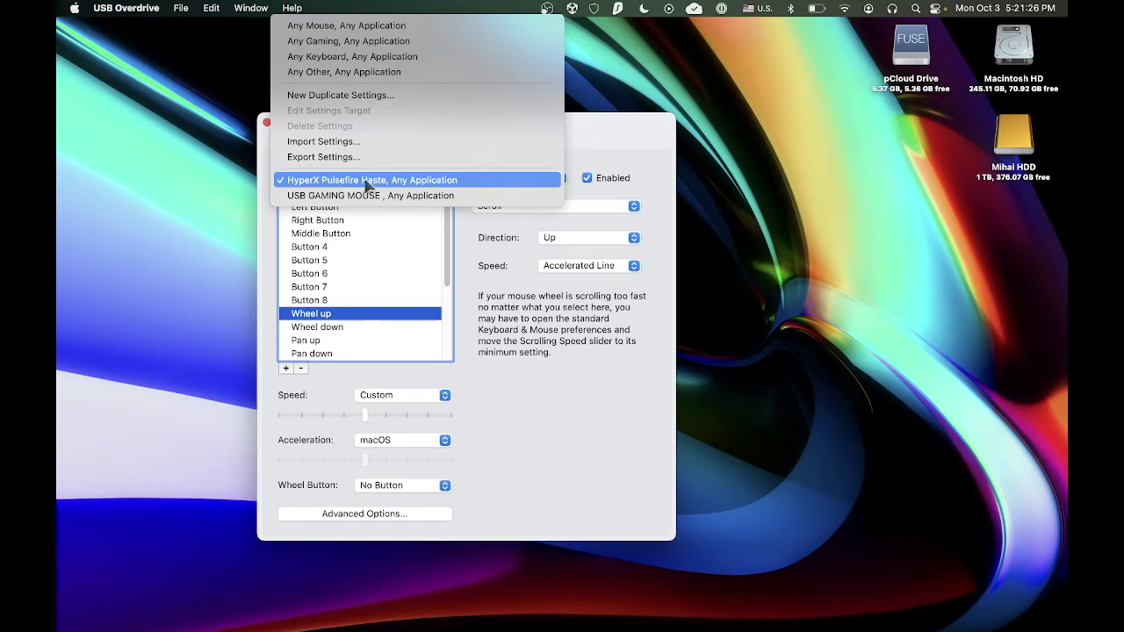
Switch to the 'HyperX Pulsefire Haste, Any Application' set and toggle Enabled off and back on
click(404, 181)
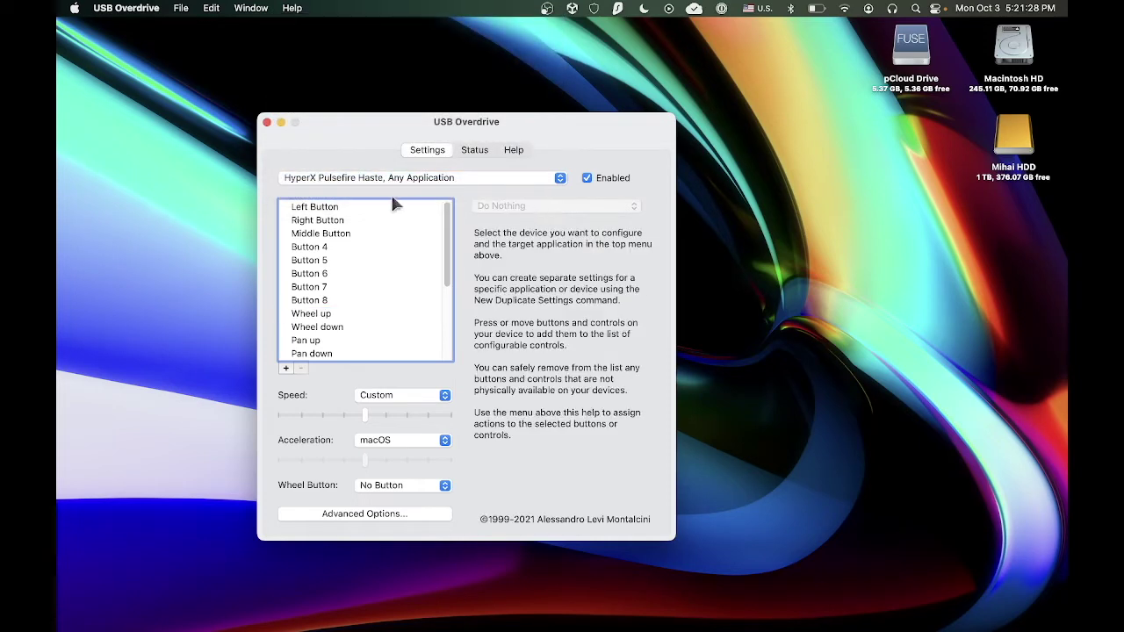
scroll(422, 227, up, 2)
scroll(423, 227, down, 2)
scroll(423, 226, up, 2)
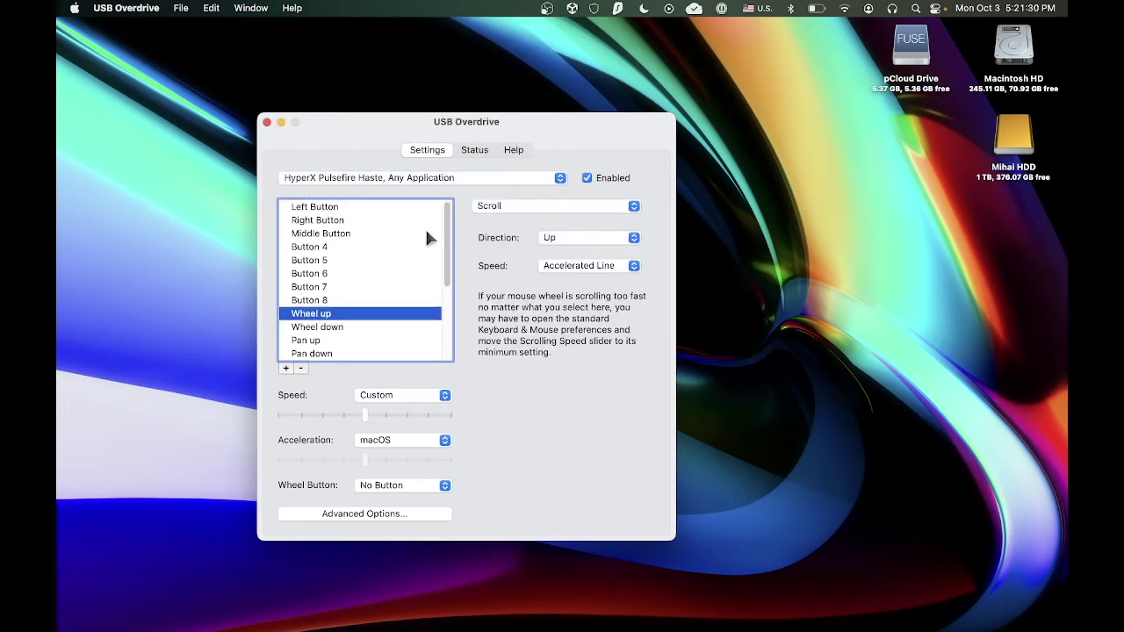
click(587, 179)
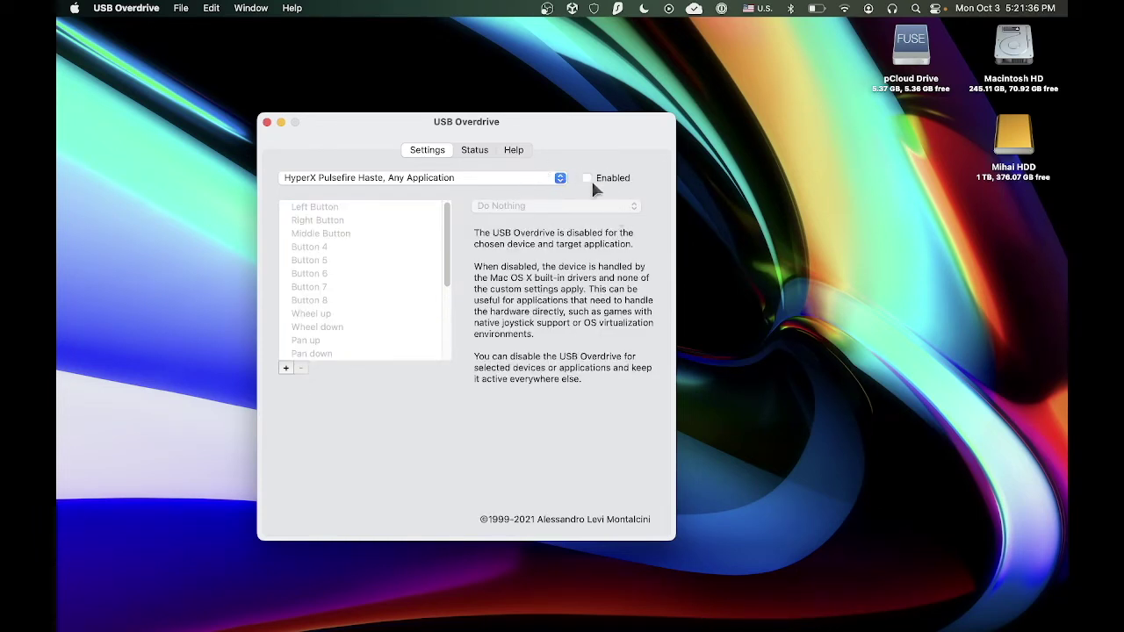
click(587, 178)
scroll(393, 236, down, 1)
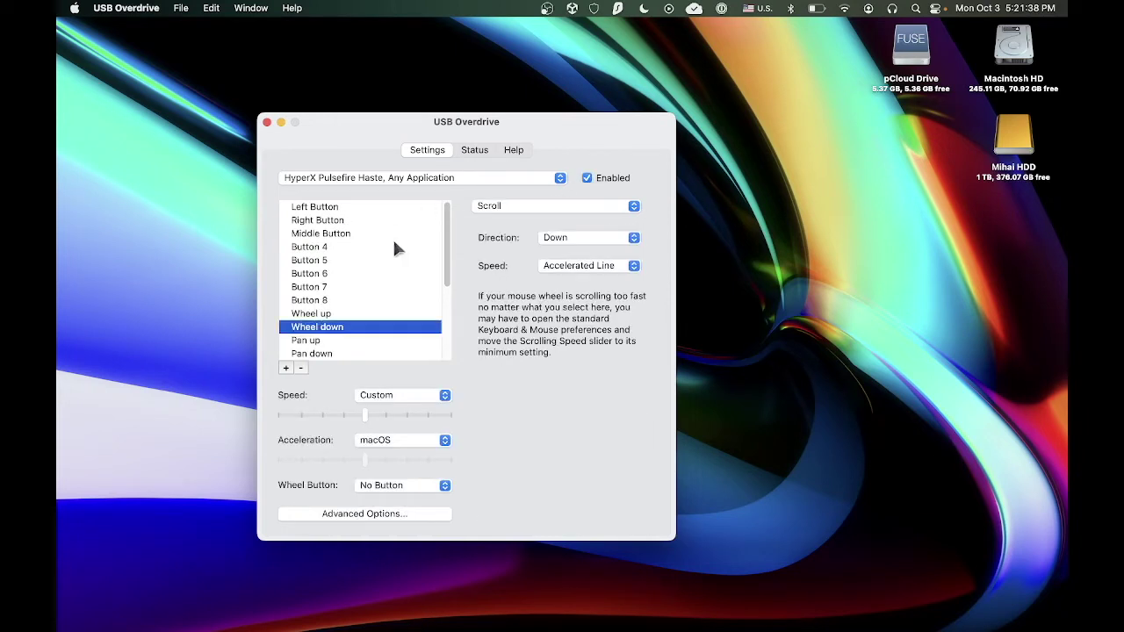
scroll(393, 237, up, 1)
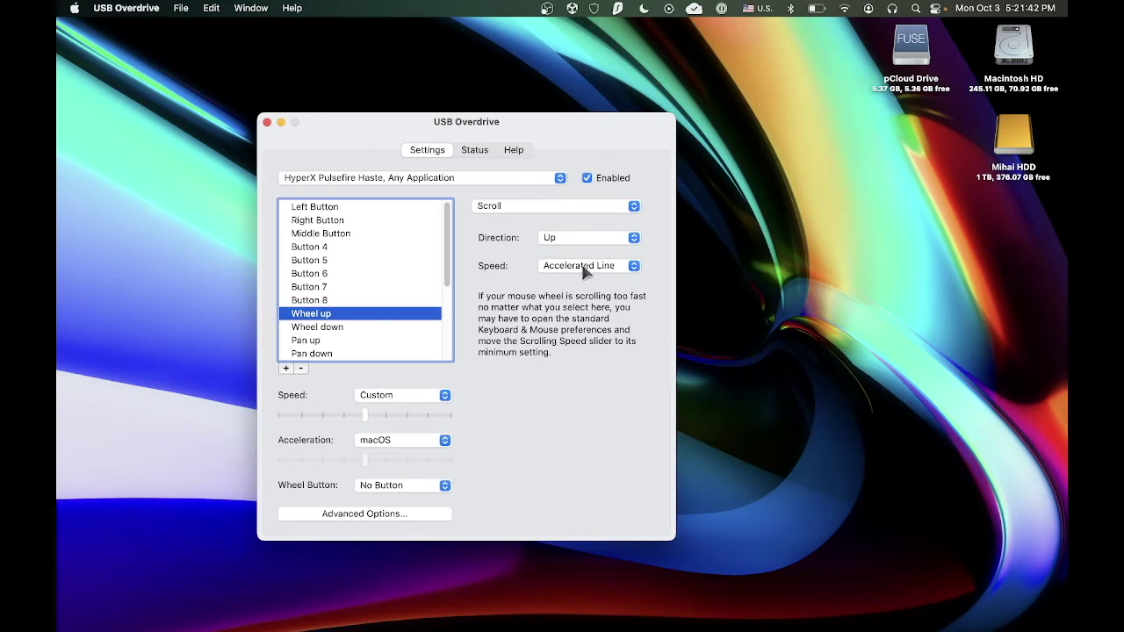
scroll(384, 332, down, 1)
scroll(373, 320, up, 1)
Review the HyperX mappings for Wheel down, Button 6, Left Button, Wheel up and Button 4
click(318, 328)
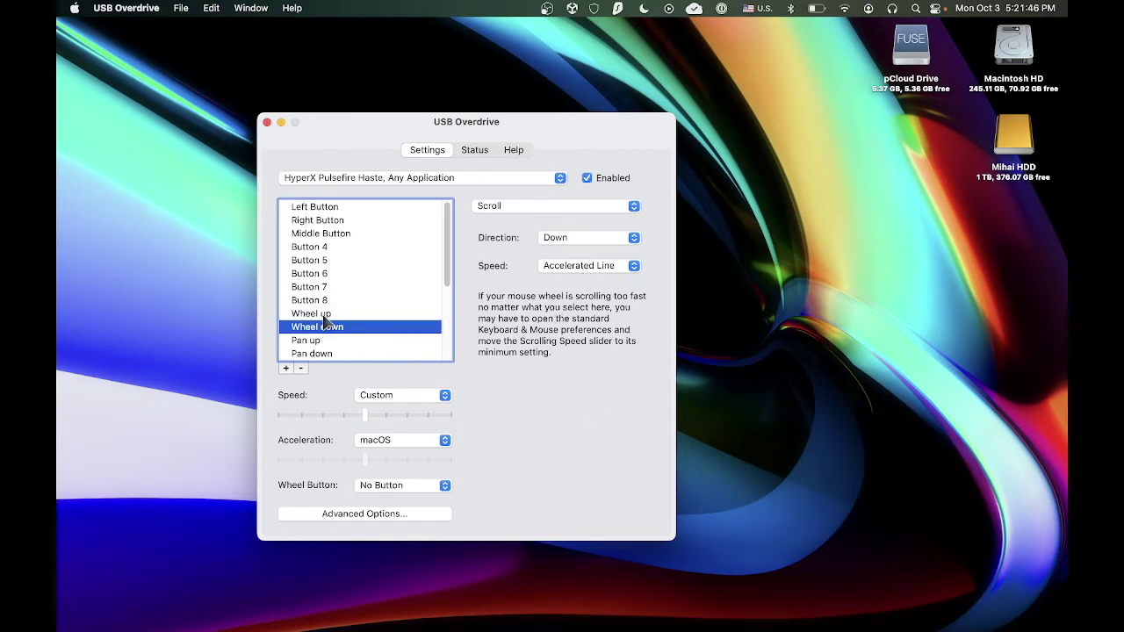
click(363, 274)
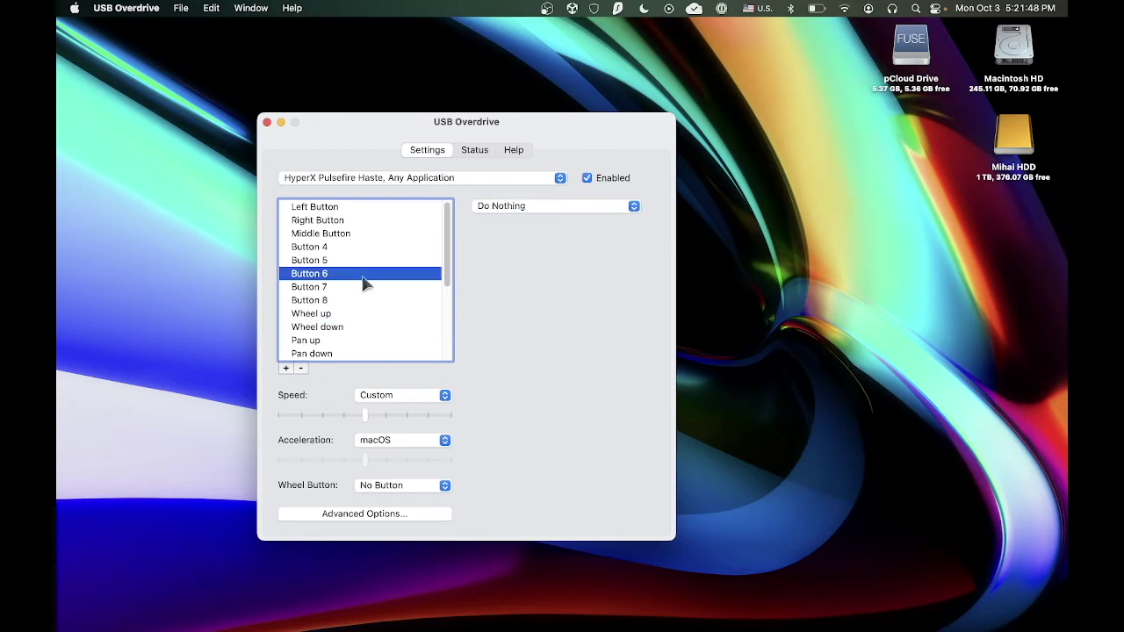
click(337, 209)
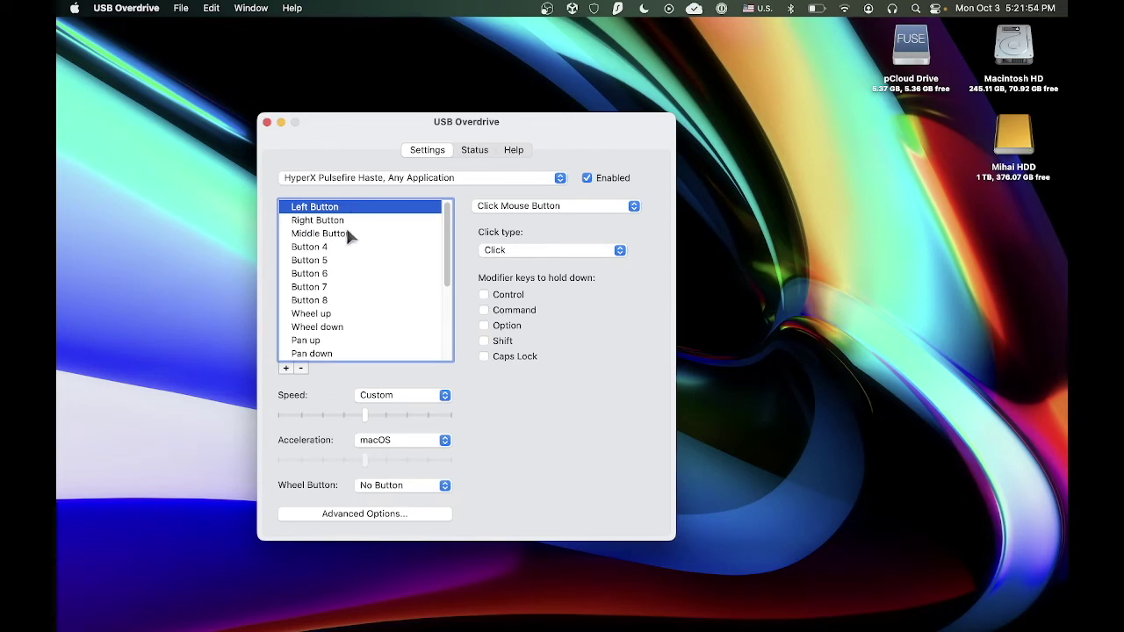
key(w)
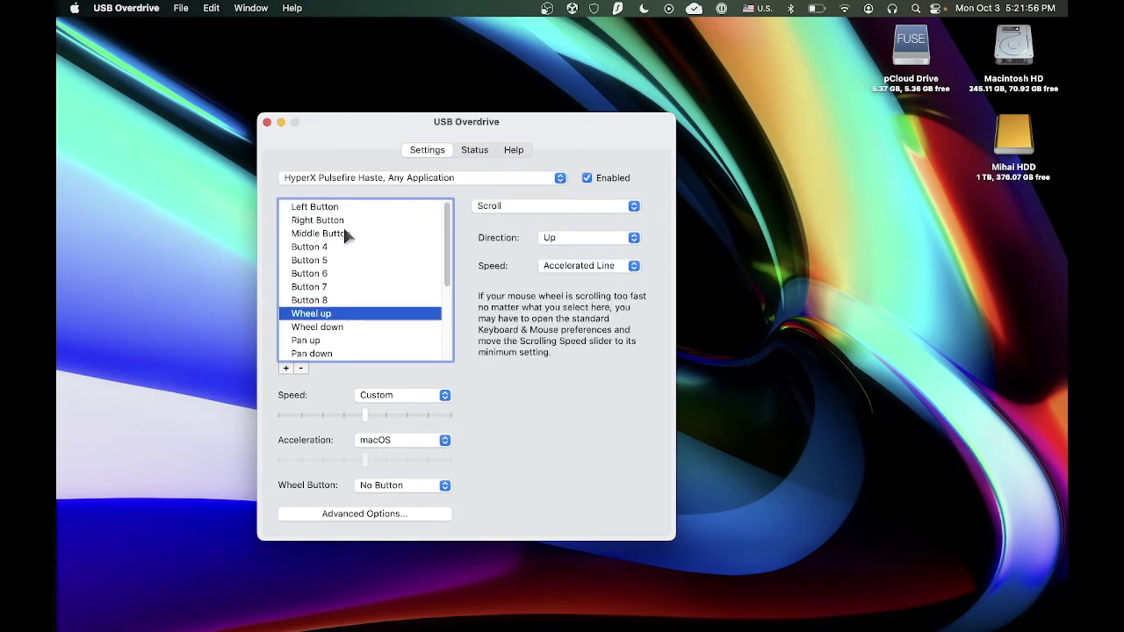
key(Down)
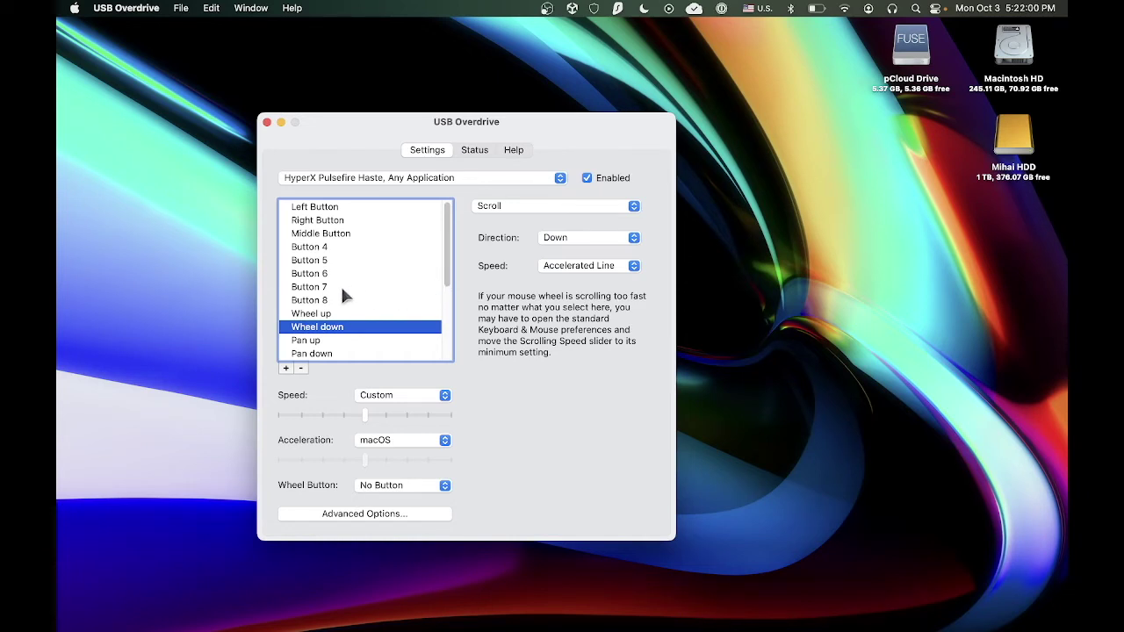
key(Up)
key(Up)
key(Up)
key(Up)
key(Up)
key(Up)
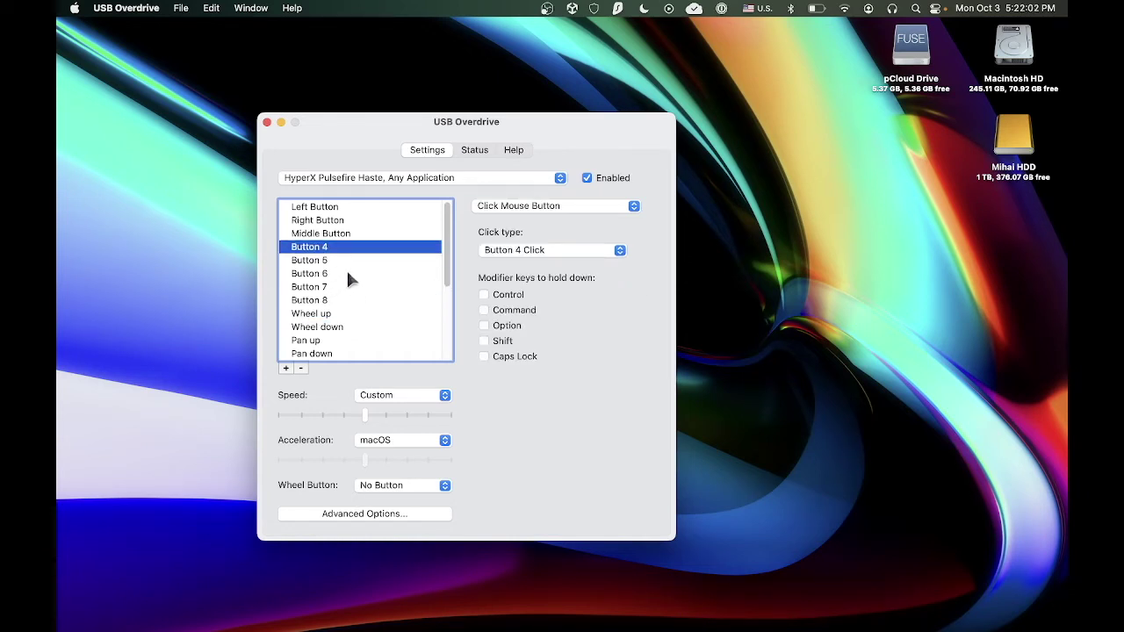
click(349, 274)
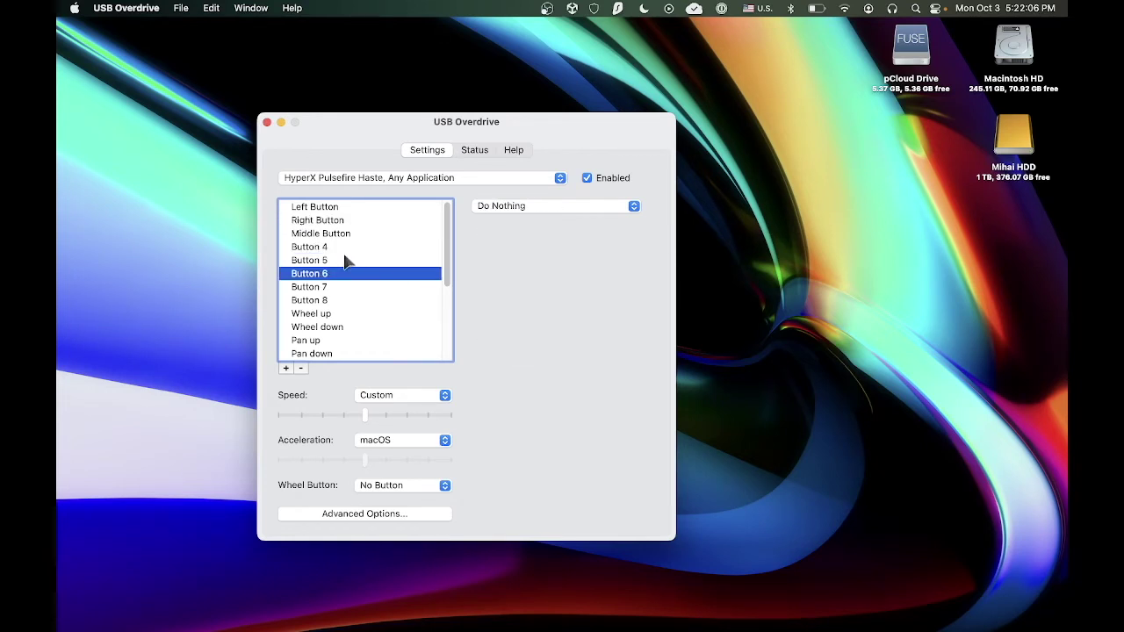
key(Up)
key(Up)
key(Up)
key(Up)
Test the right and middle buttons to find their entries, and open Wheel up's action list
click(350, 260)
right_click(348, 252)
middle_click(348, 251)
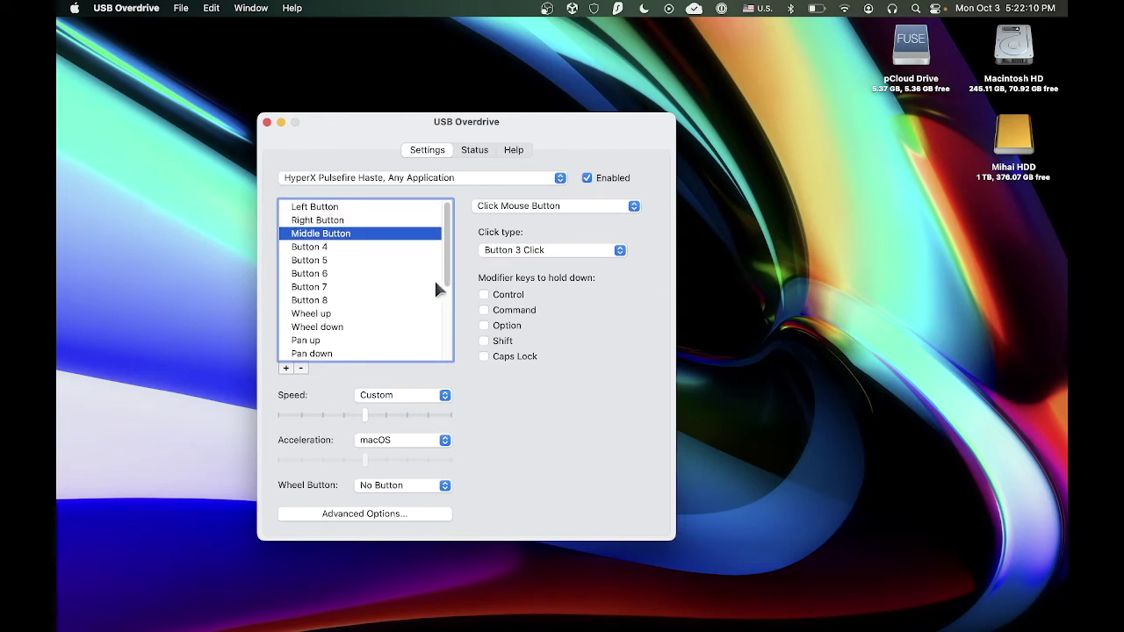
scroll(348, 314, down, 1)
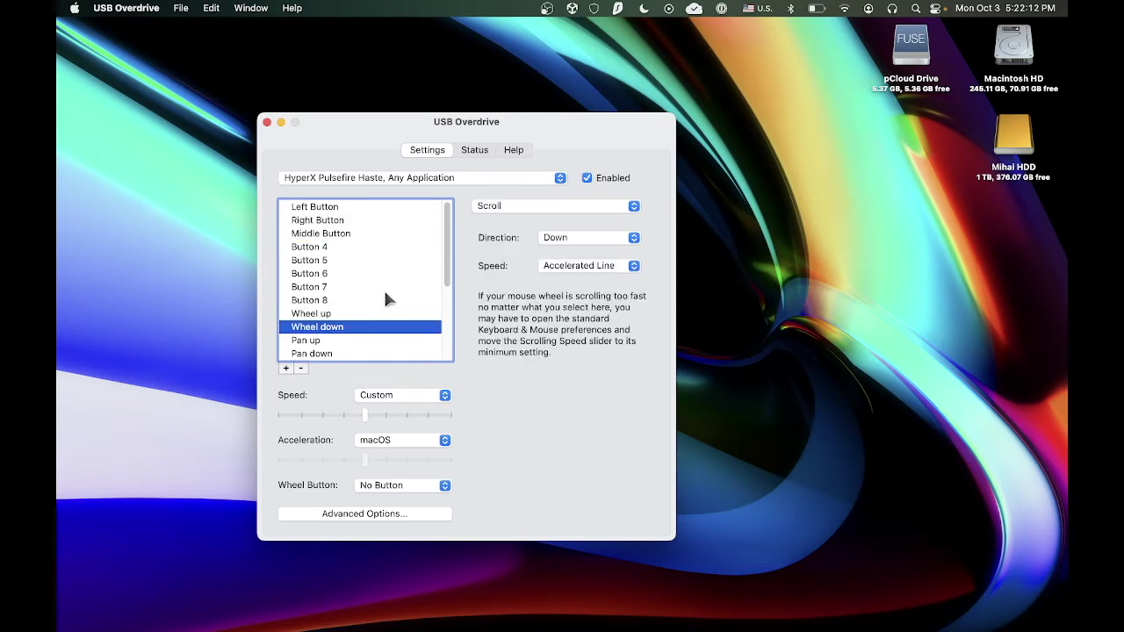
scroll(383, 267, up, 1)
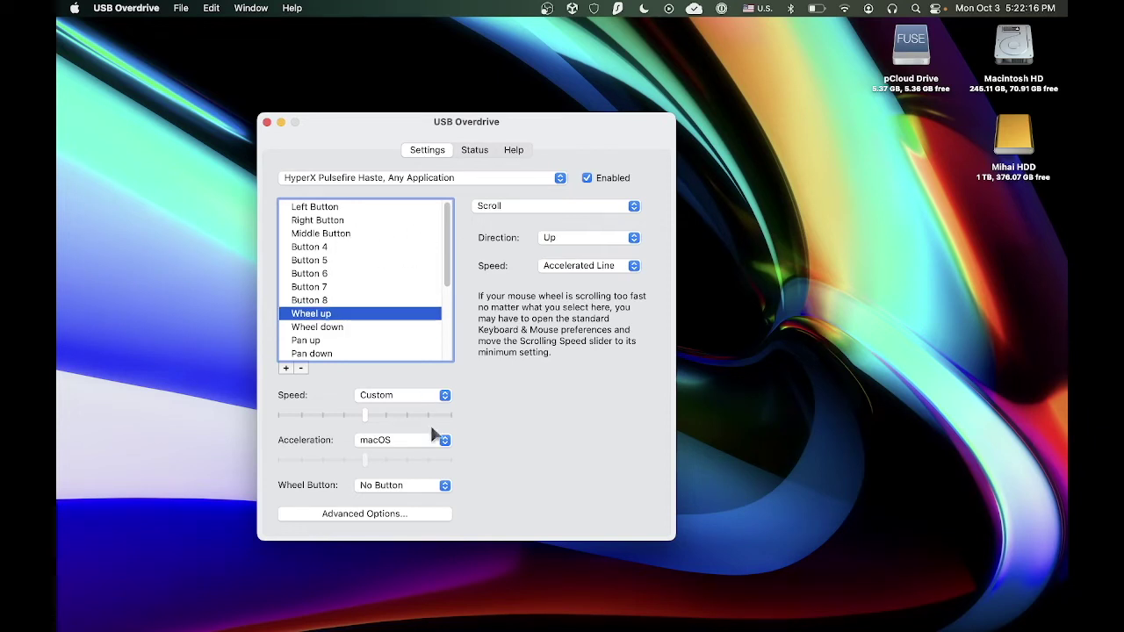
click(506, 209)
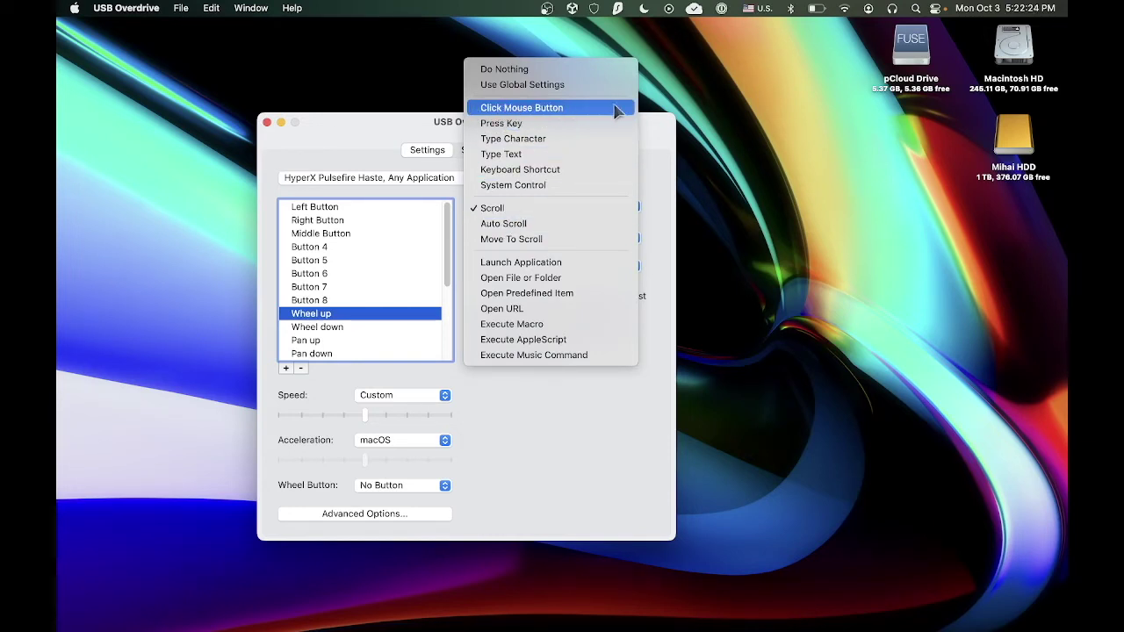
Map both Wheel up and Wheel down to Click Mouse Button with Click type Click
click(527, 109)
click(582, 251)
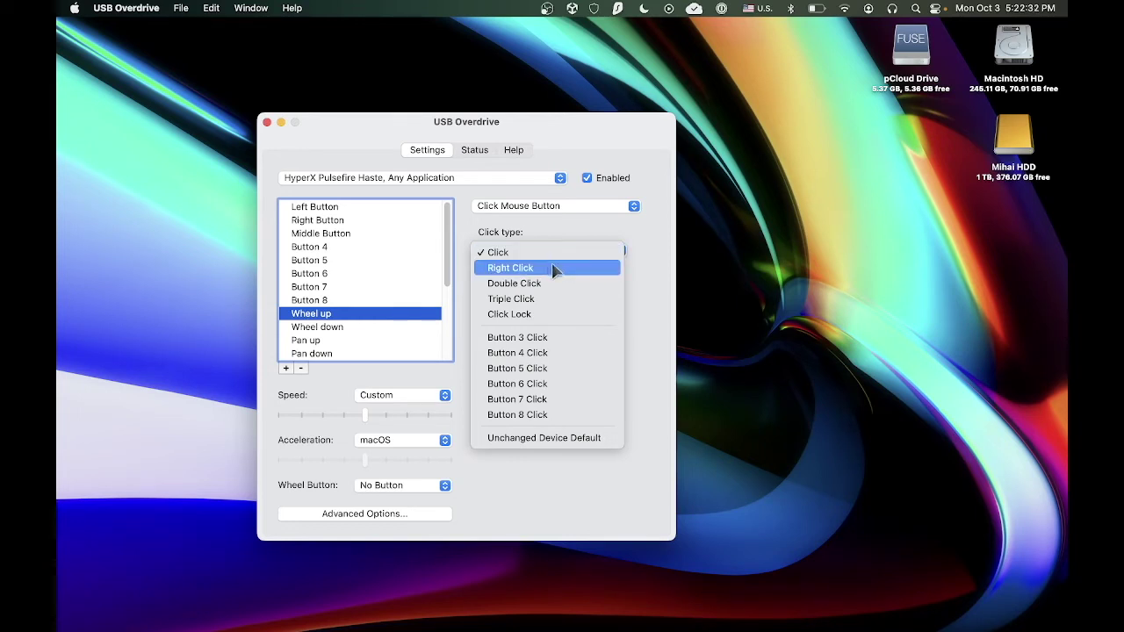
click(659, 283)
click(376, 327)
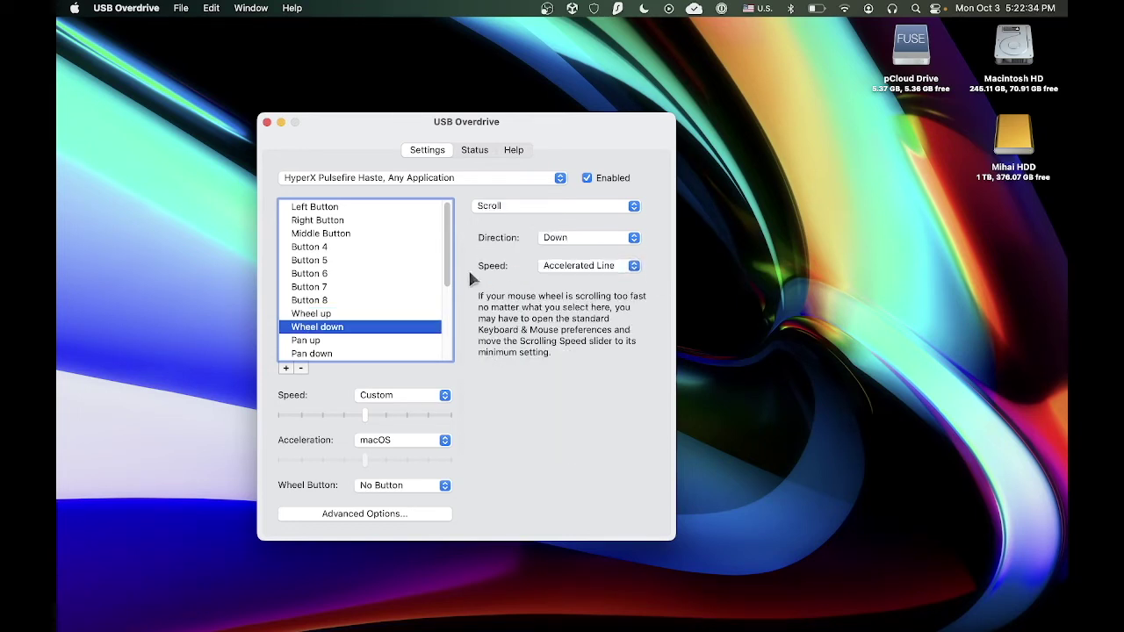
click(532, 209)
click(540, 111)
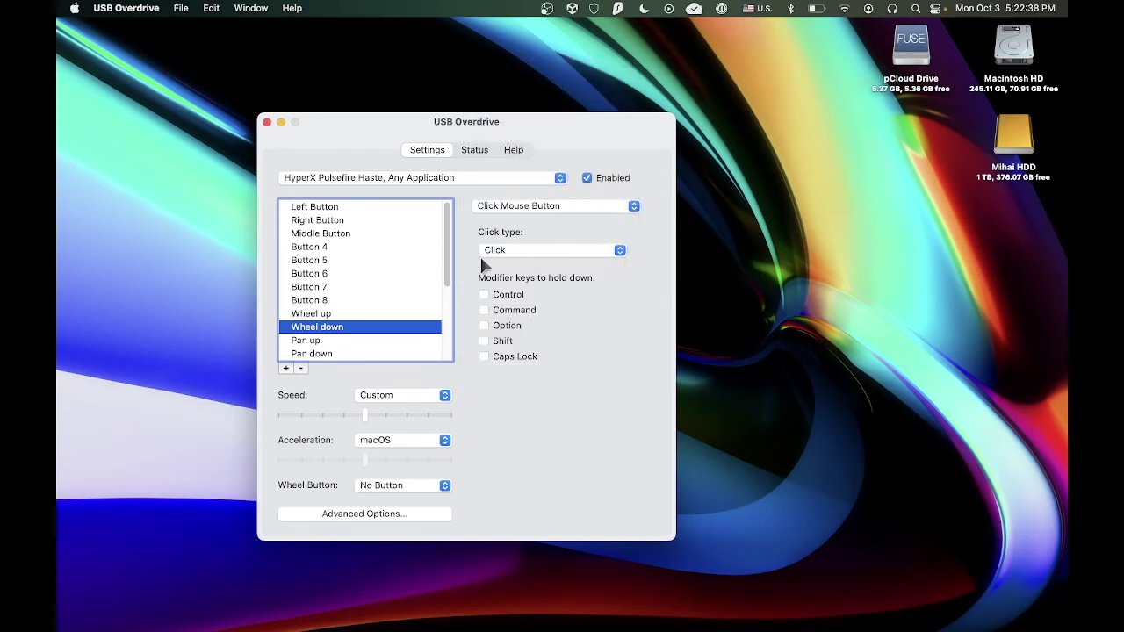
Leave Wheel up's Wheel Button at No Button and select the Middle Button entry
key(Up)
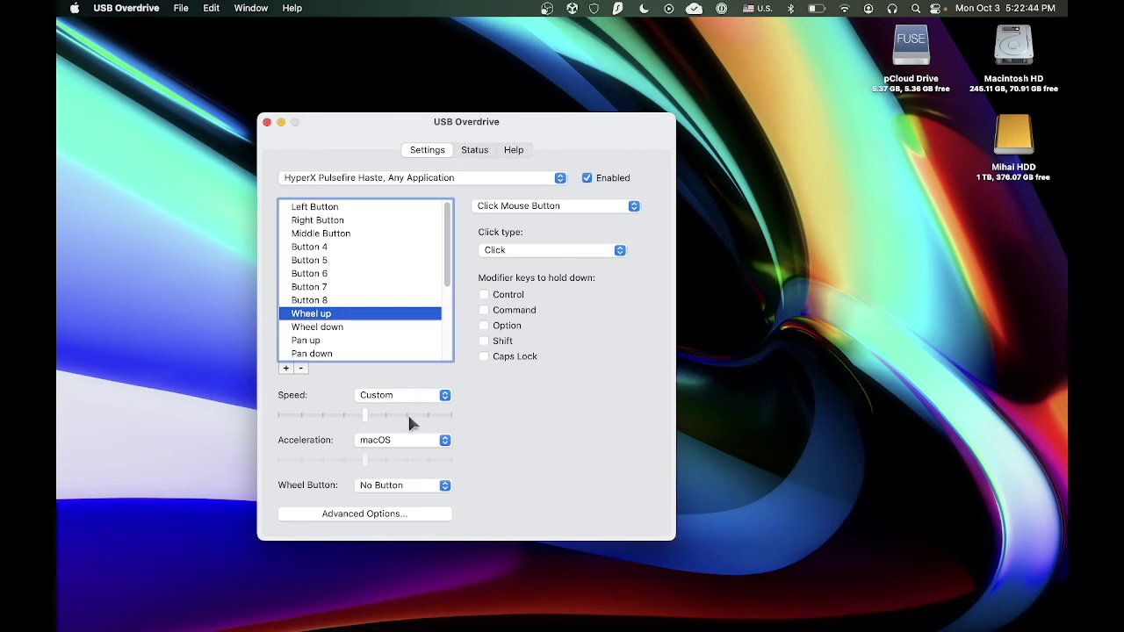
click(446, 487)
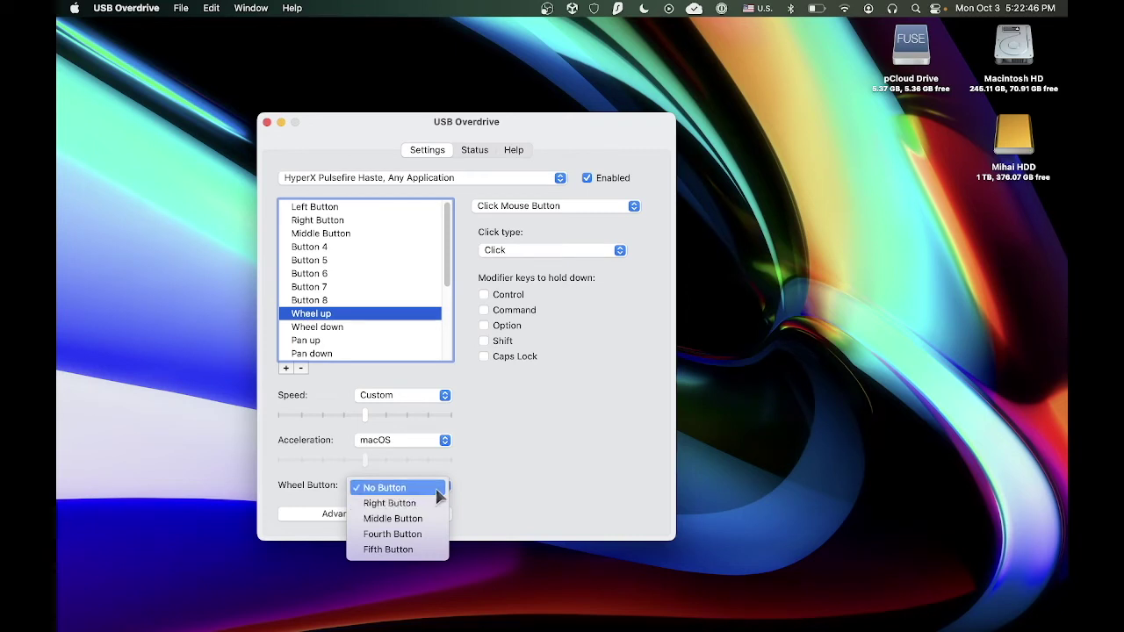
click(523, 419)
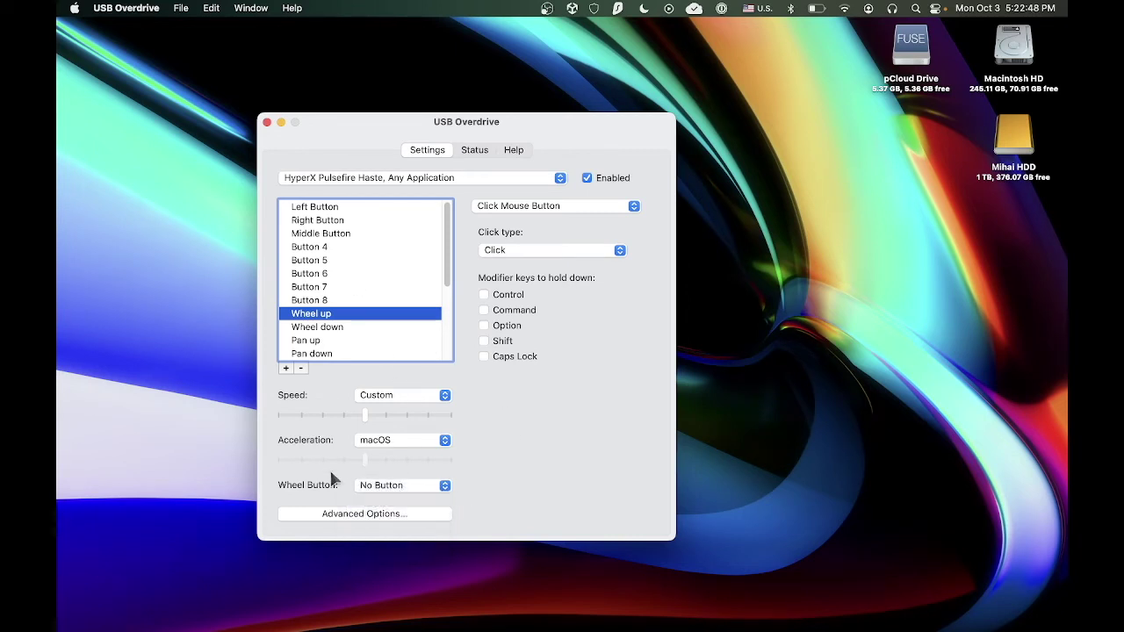
click(347, 219)
click(347, 246)
click(347, 234)
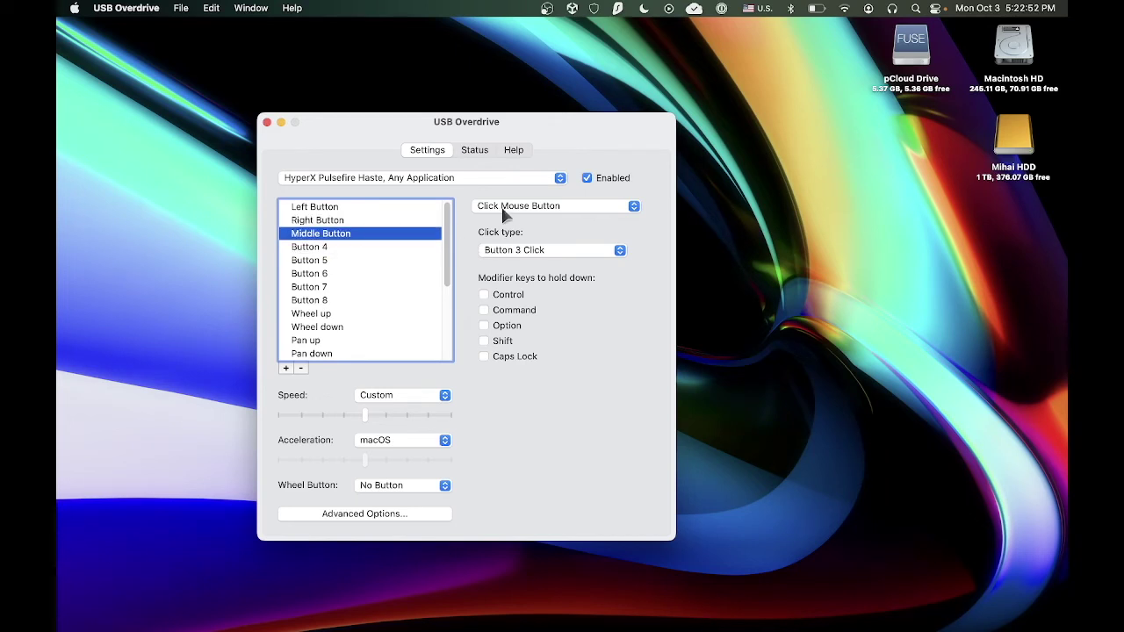
Change the Middle Button action to Press Key and record the space key with no modifiers
click(493, 215)
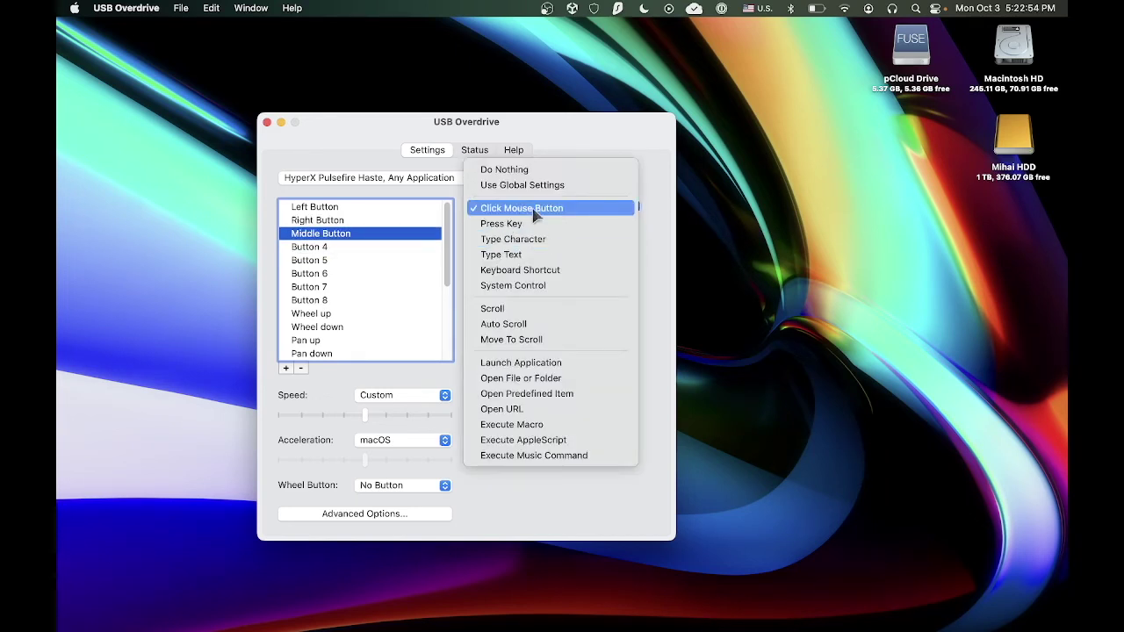
scroll(538, 213, down, 1)
scroll(538, 213, up, 1)
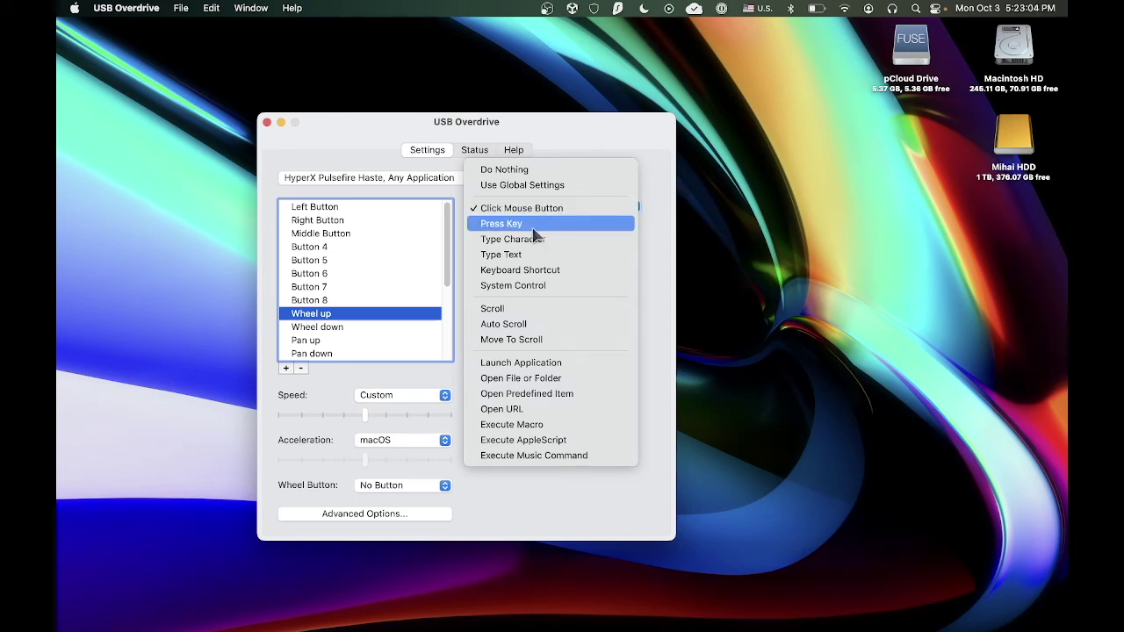
click(362, 232)
click(359, 233)
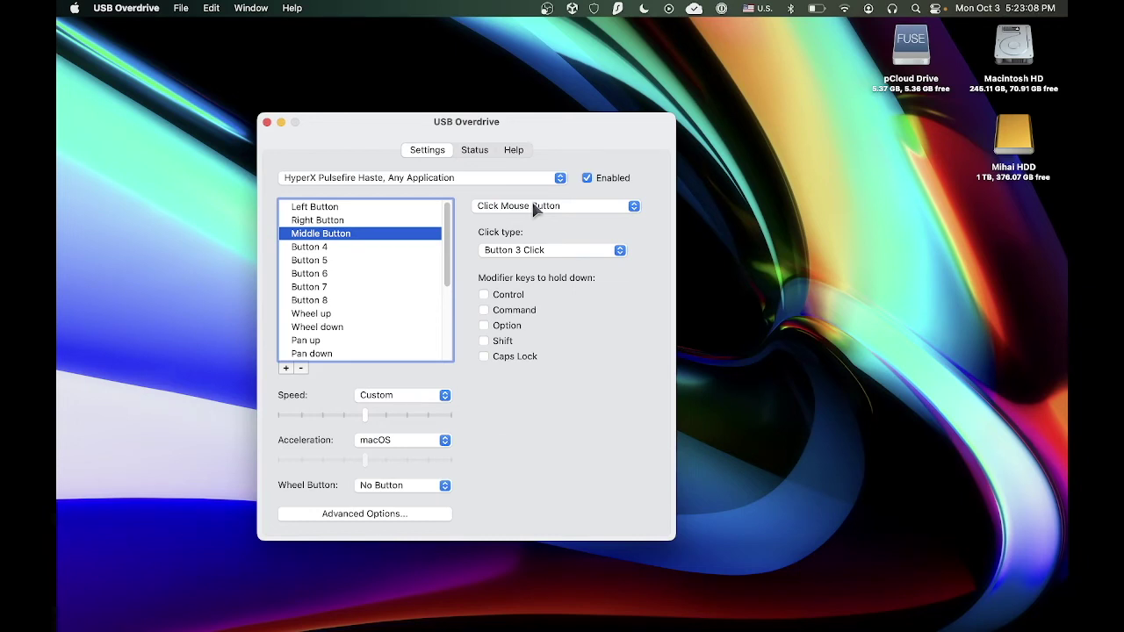
click(536, 208)
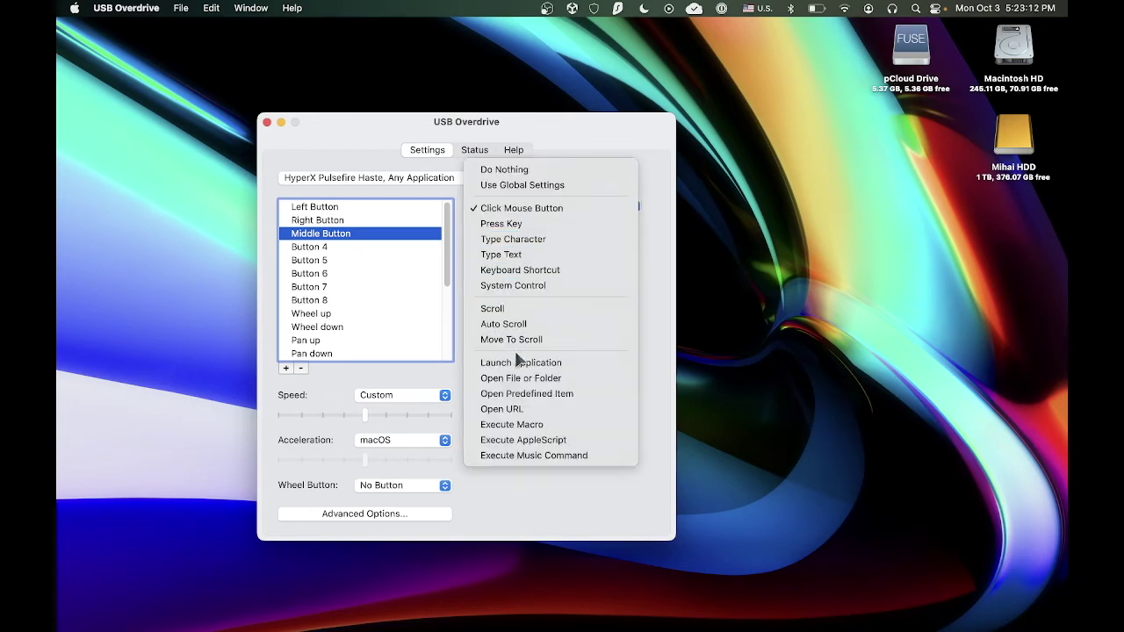
click(516, 224)
click(567, 254)
key(space)
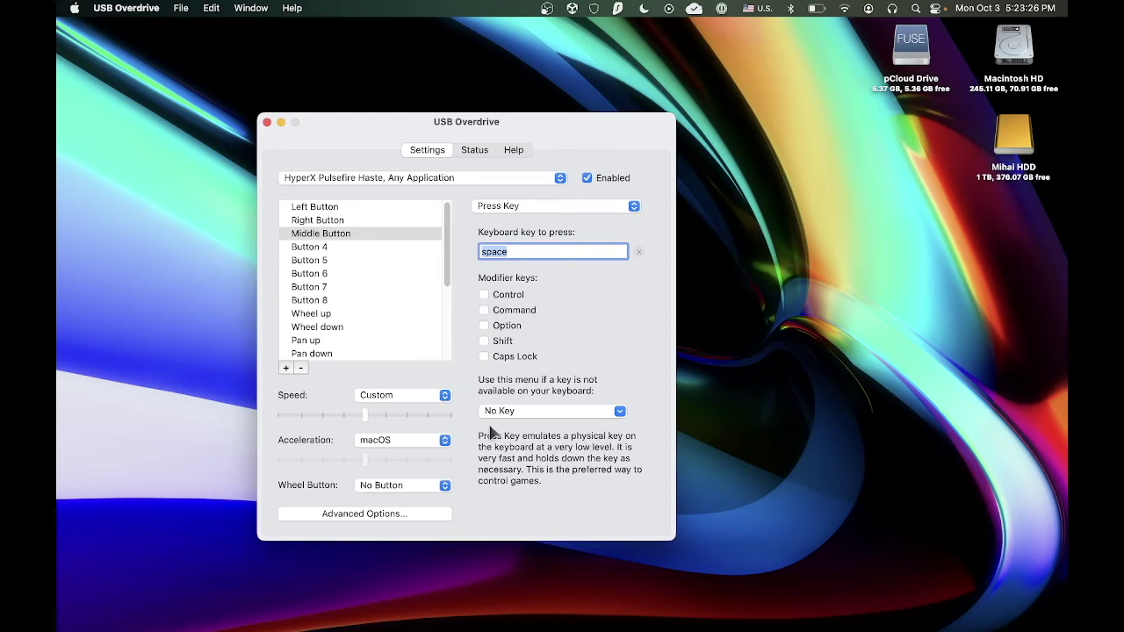
mouse_move(542, 628)
scroll(754, 278, up, 1)
Confirm wheel up is set to Click, toggle HyperX Enabled off and back on, then return to Firefox
click(876, 263)
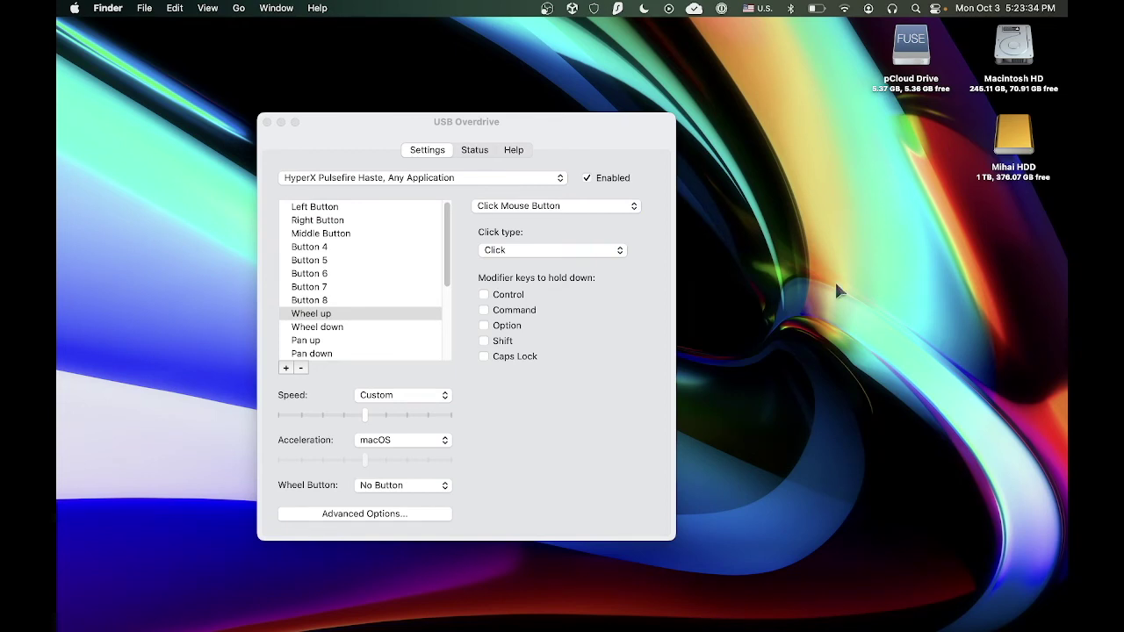
click(578, 304)
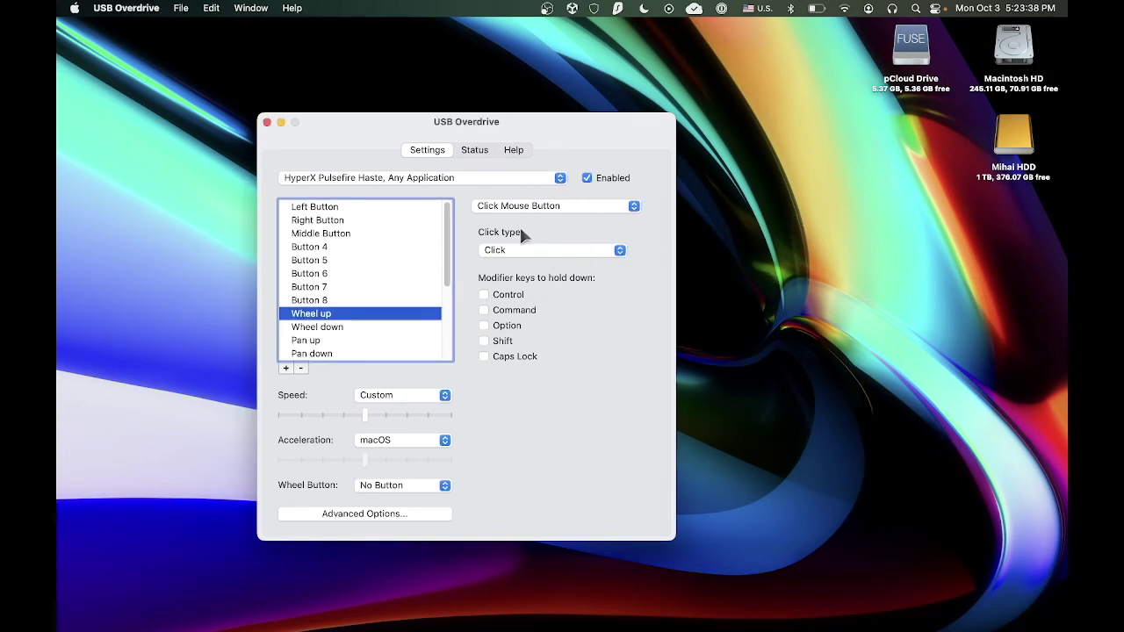
click(586, 177)
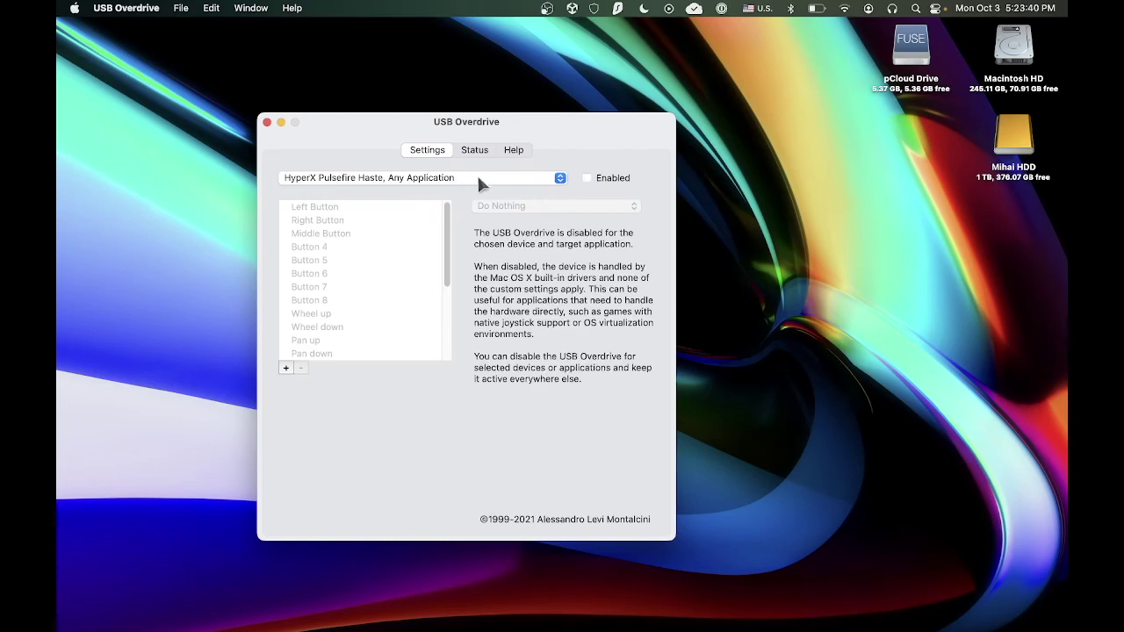
click(586, 178)
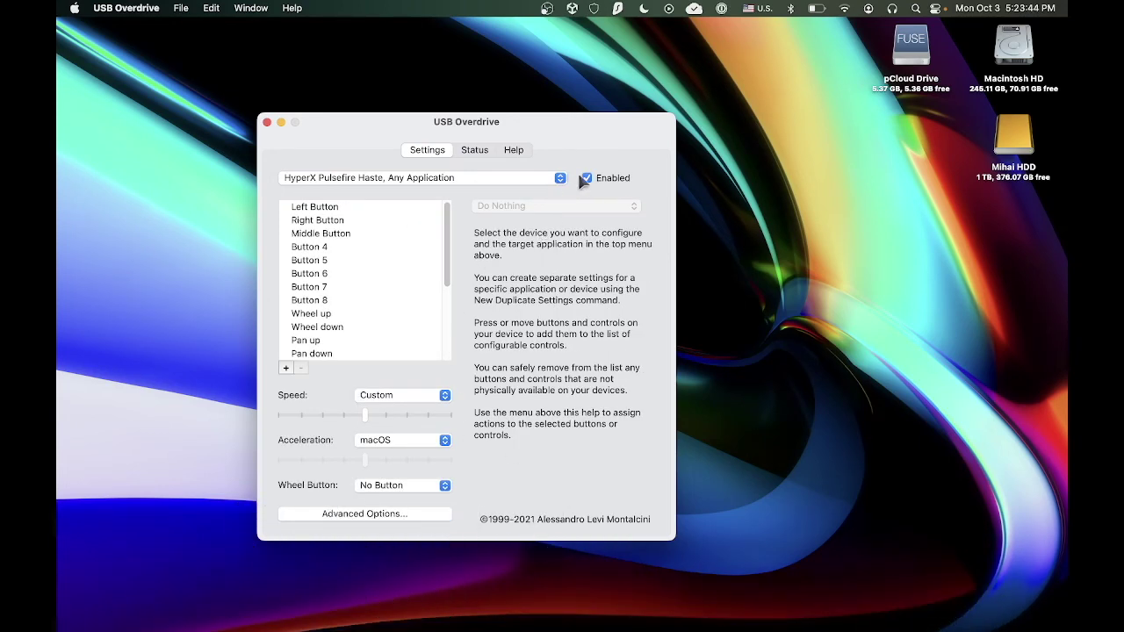
click(251, 582)
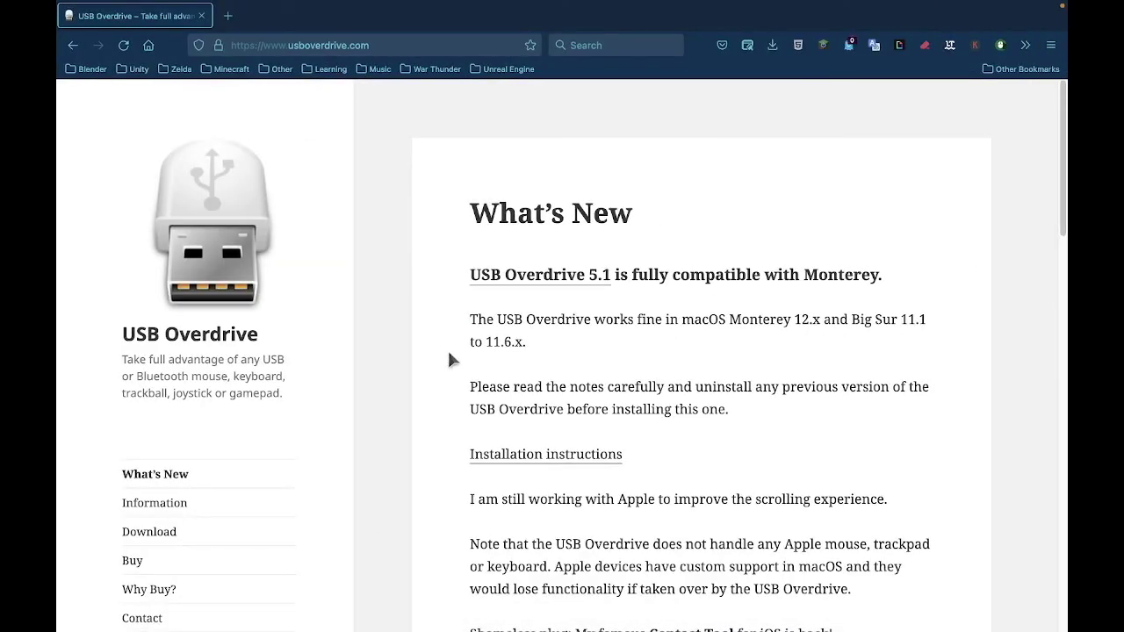
Go to cps-check.com by entering 'cps' in the address bar
click(383, 50)
text(cps-check.com/)
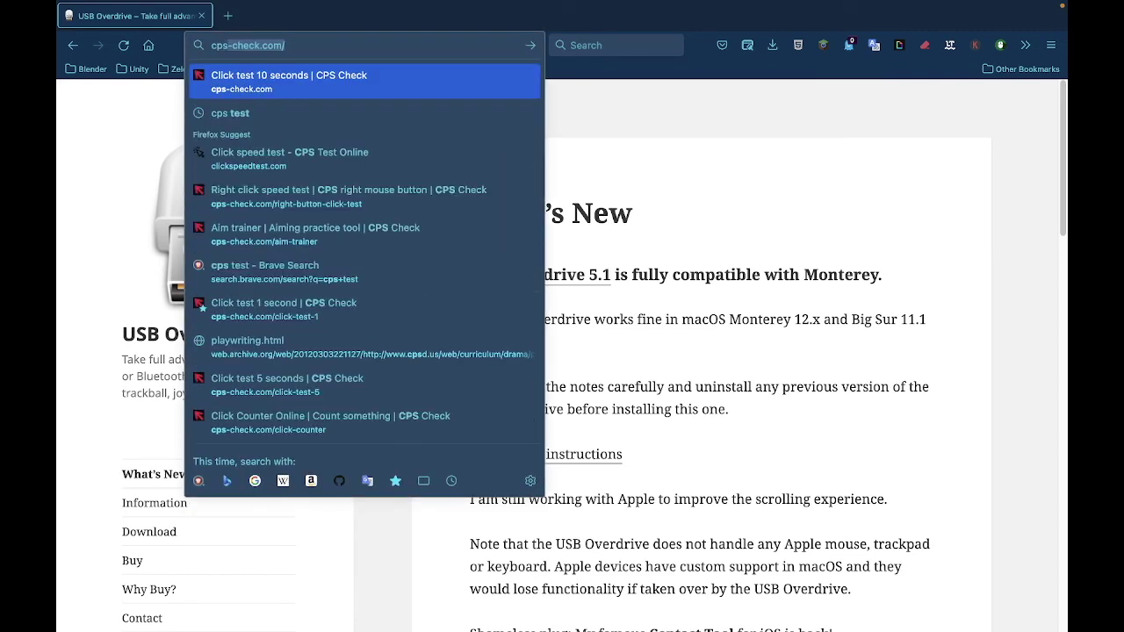
key(Return)
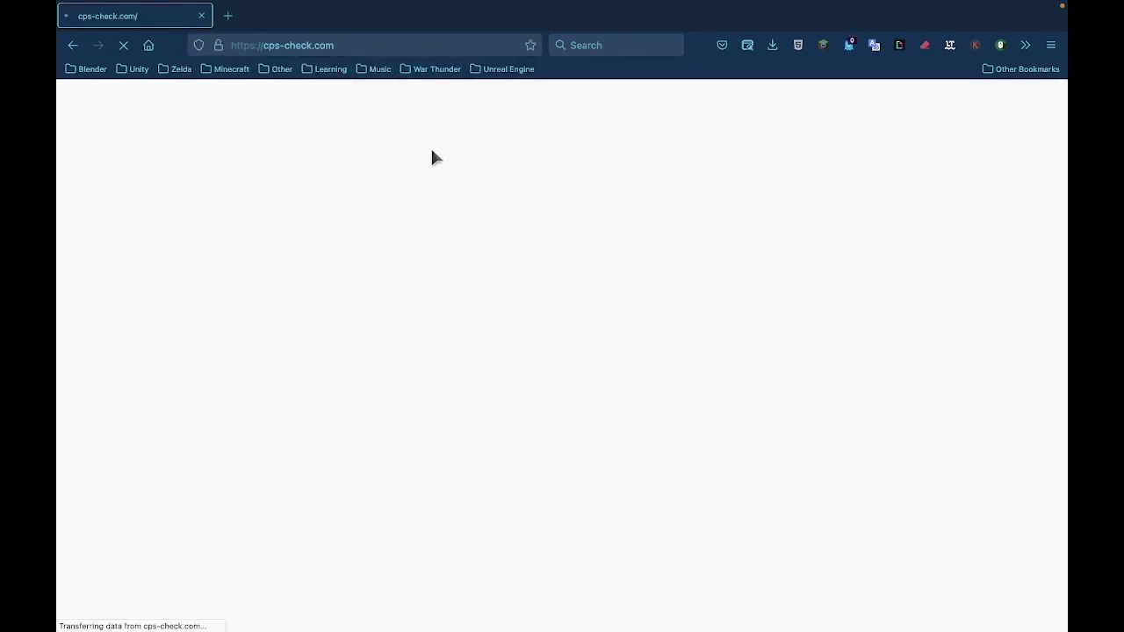
scroll(432, 151, down, 1)
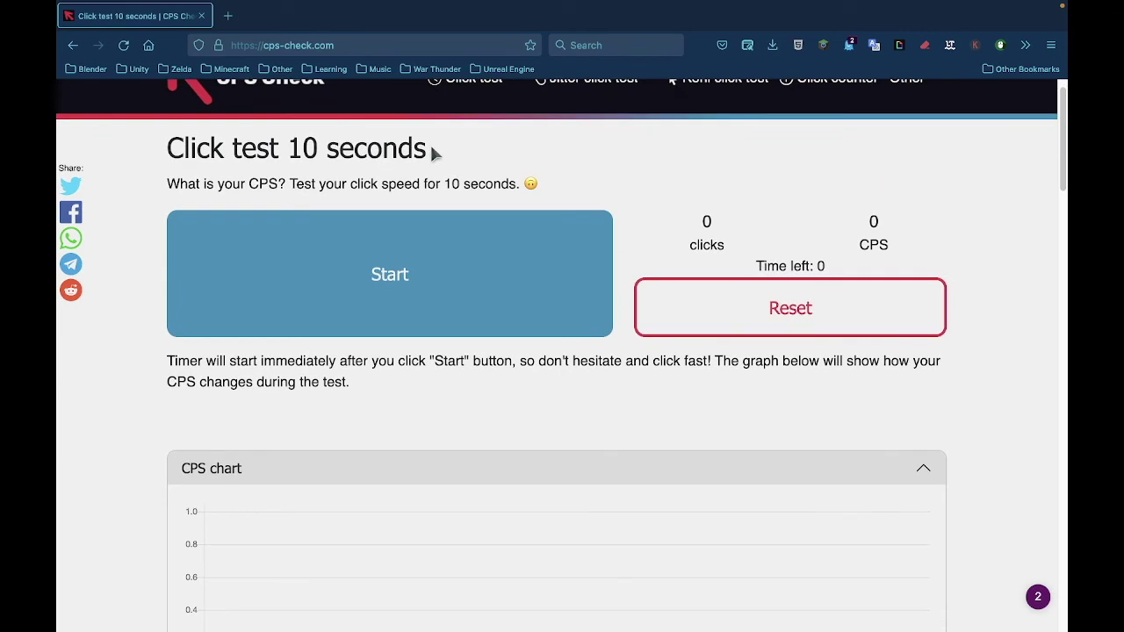
Start the 10-second click test and keep clicking until time runs out
click(418, 237)
click(418, 237)
click(418, 237)
click(418, 237)
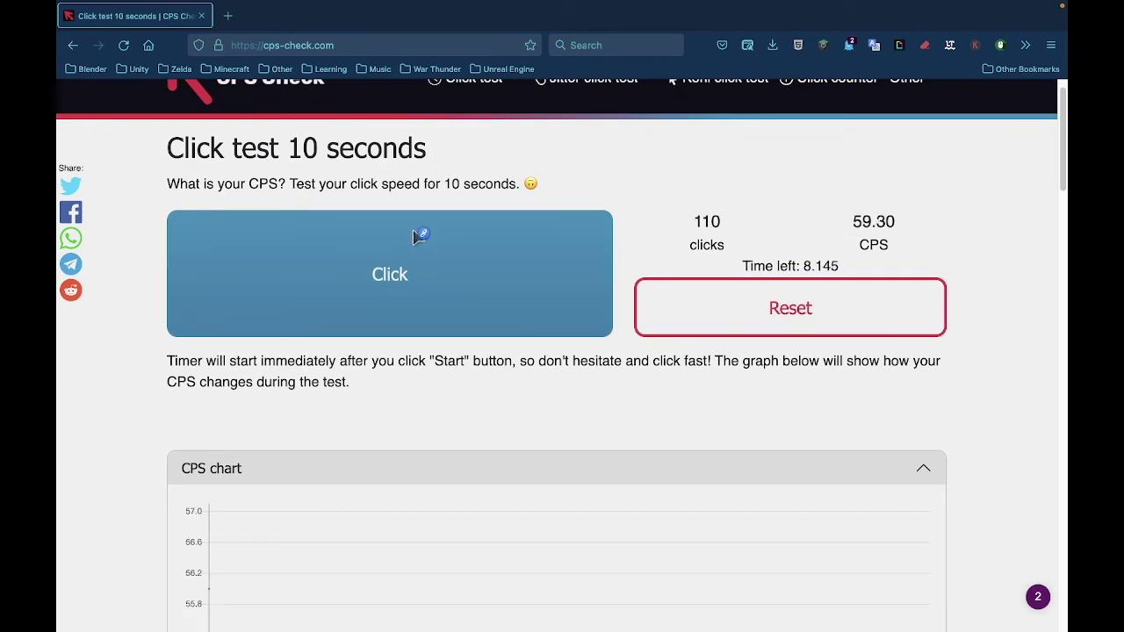
click(419, 237)
click(418, 237)
click(418, 237)
click(419, 237)
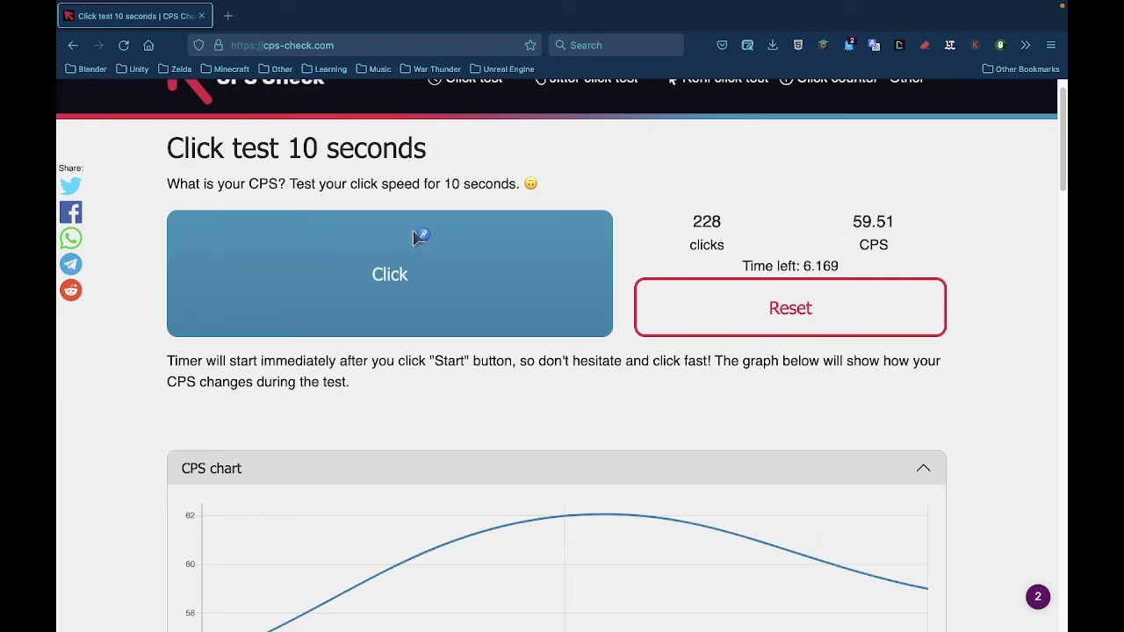
click(418, 237)
click(418, 238)
click(418, 237)
click(418, 237)
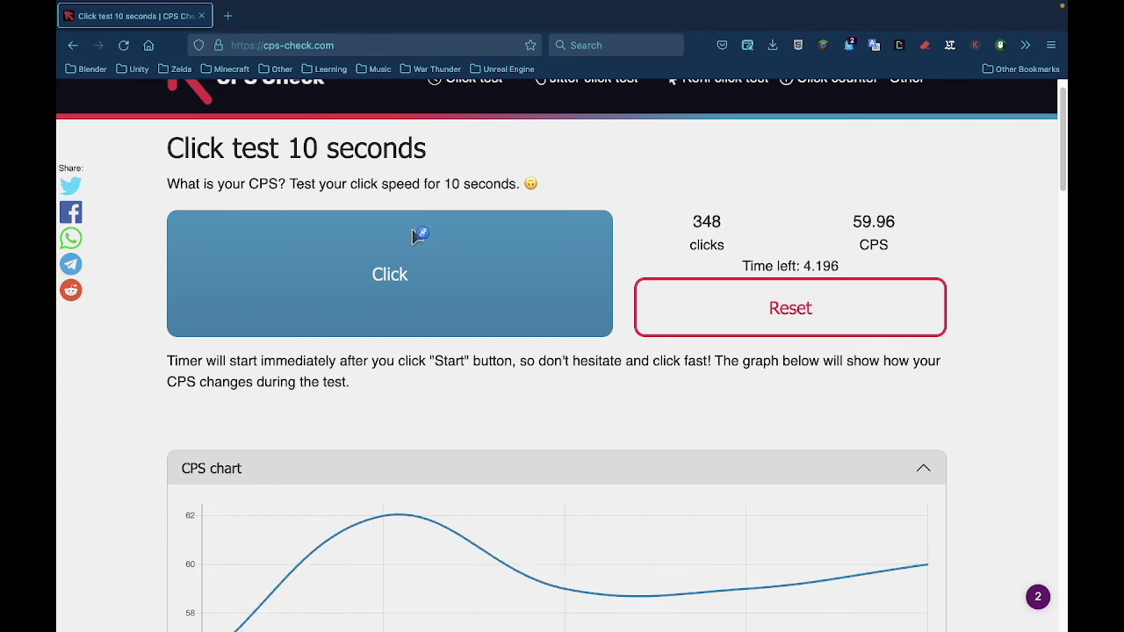
click(418, 237)
click(418, 236)
click(420, 236)
click(421, 234)
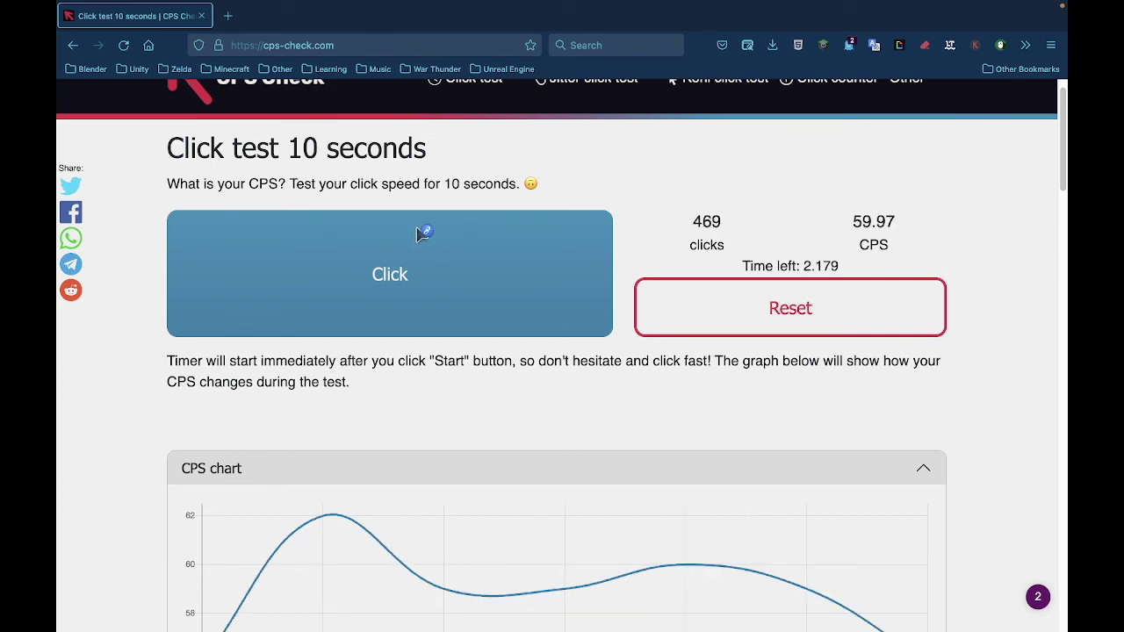
click(422, 233)
click(422, 234)
click(421, 234)
click(422, 235)
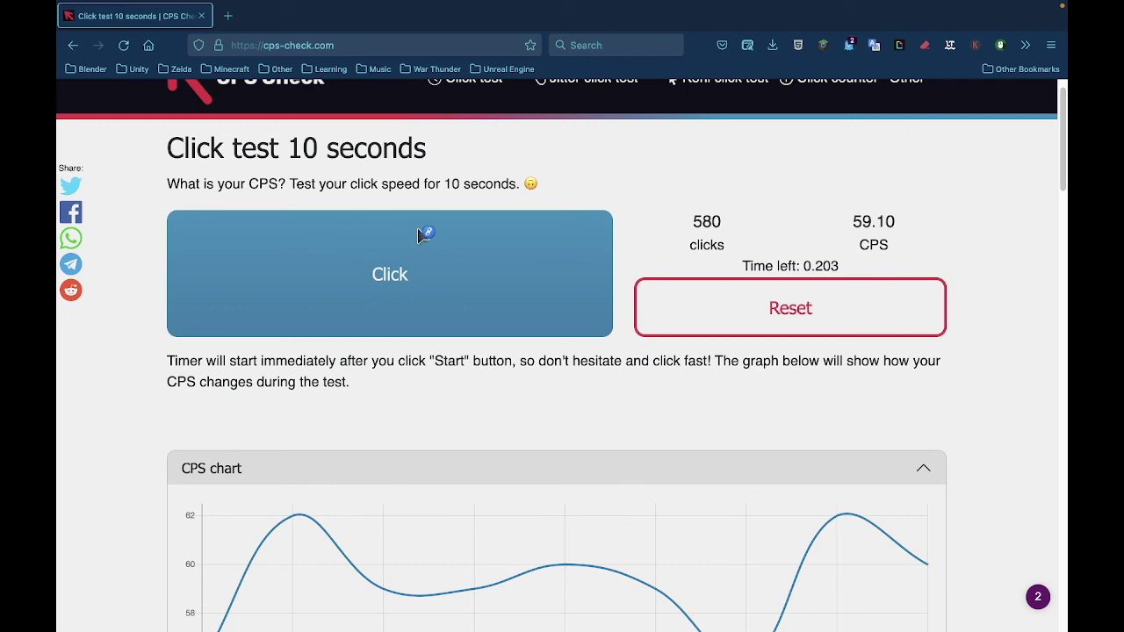
click(422, 235)
click(422, 235)
click(422, 235)
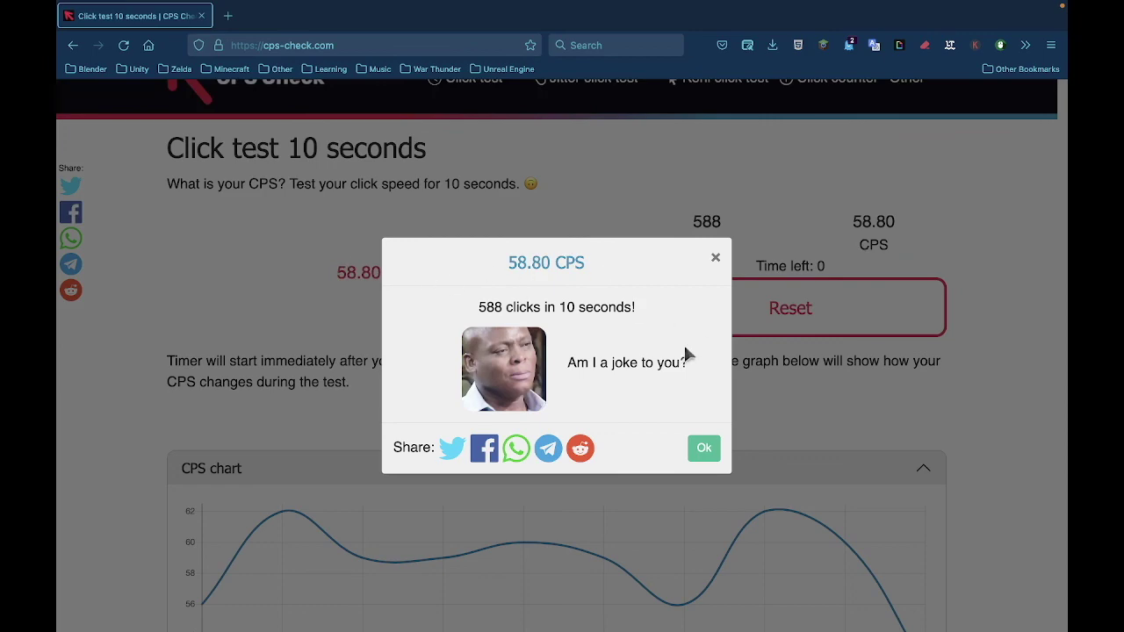
Dismiss the 588 clicks / 58.80 CPS result popup and review the page
click(707, 453)
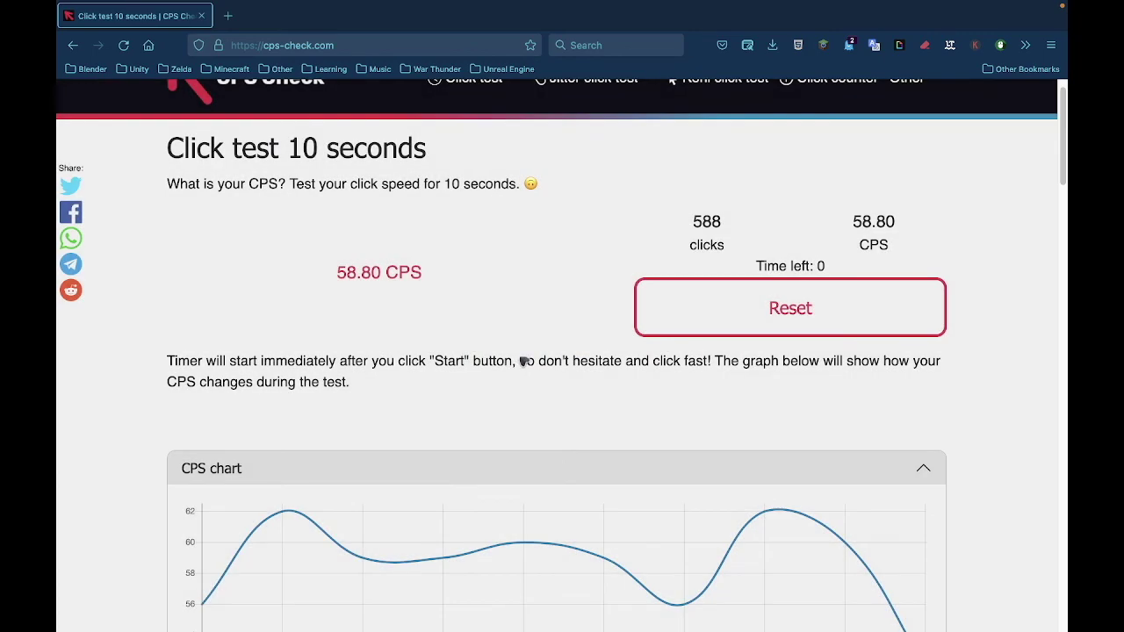
scroll(524, 362, down, 10)
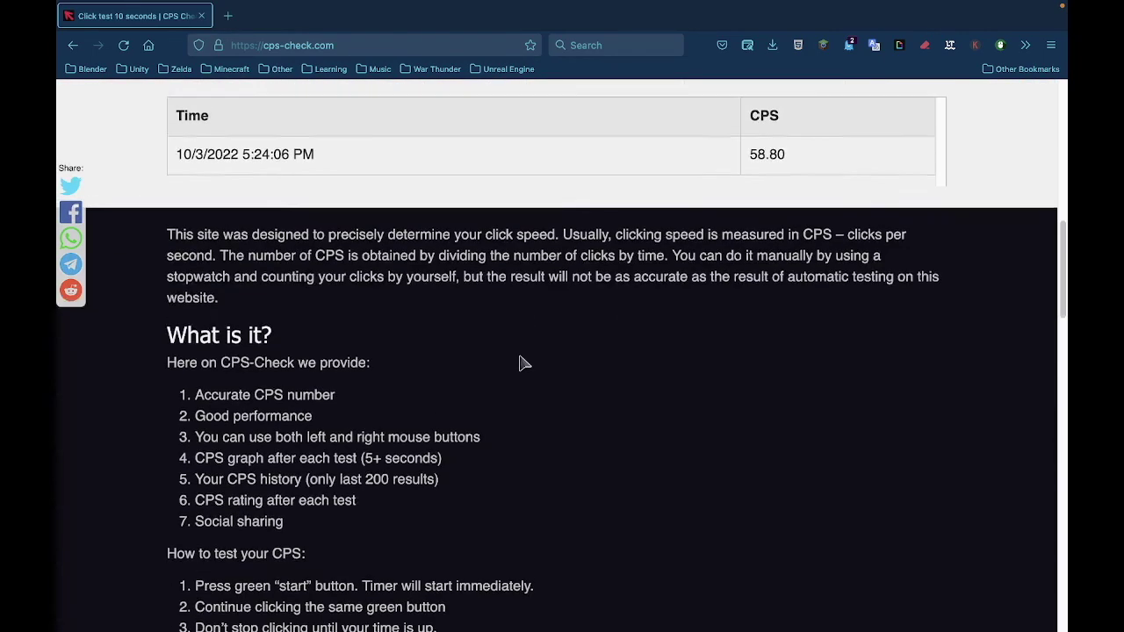
scroll(524, 363, up, 1)
triple_click(481, 321)
click(571, 394)
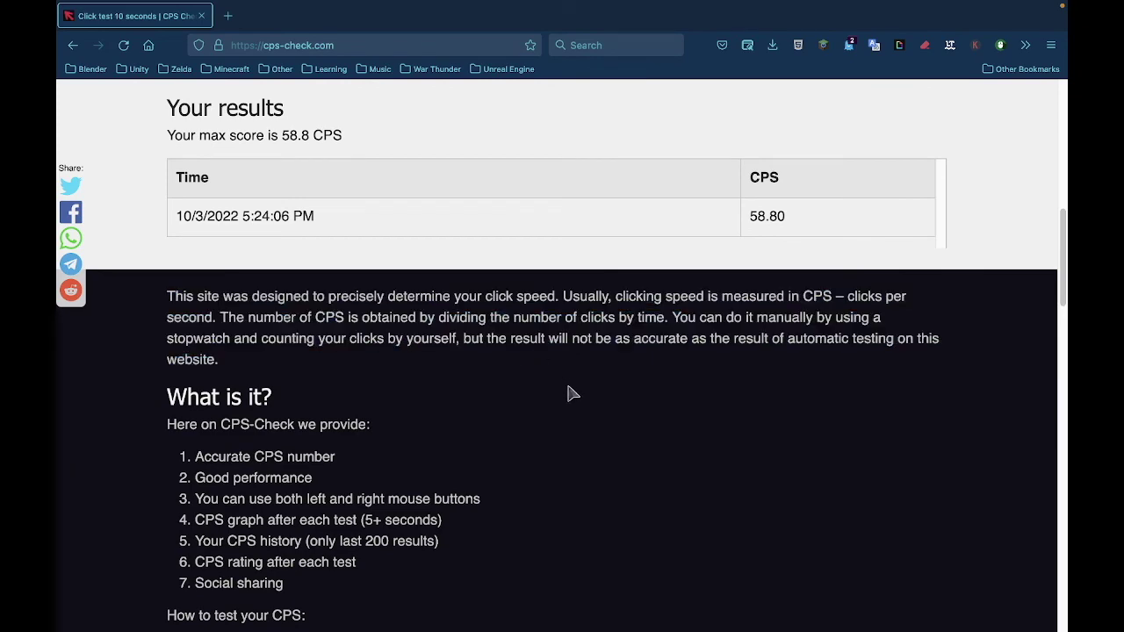
scroll(571, 395, up, 8)
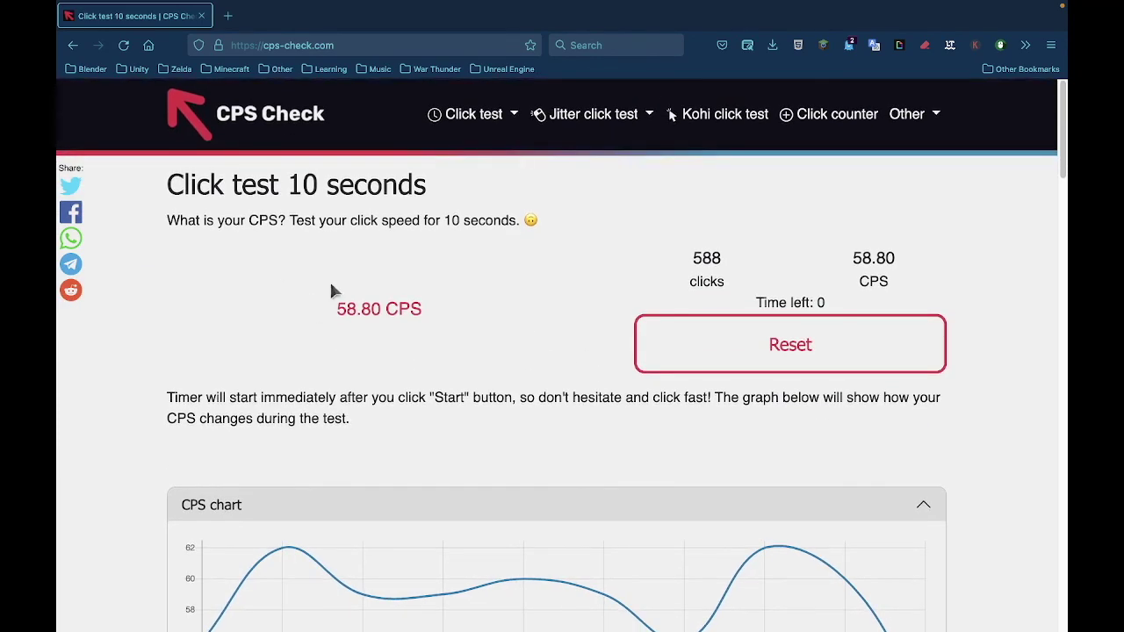